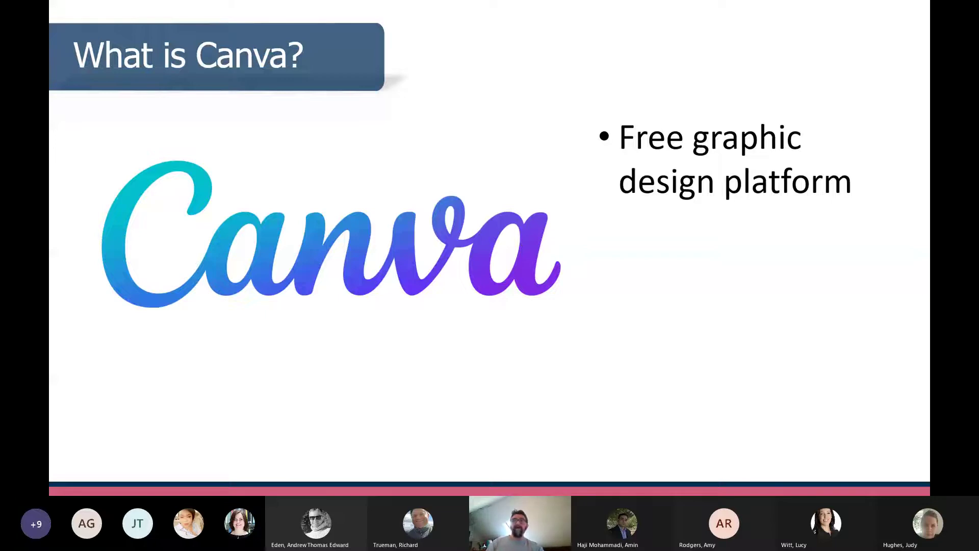
- Reveal the 'Browser or App' and 'Easy-to-use' bullets on the 'What is Canva?' slide, then dim the last one
{"action": "key", "text": "Right"}
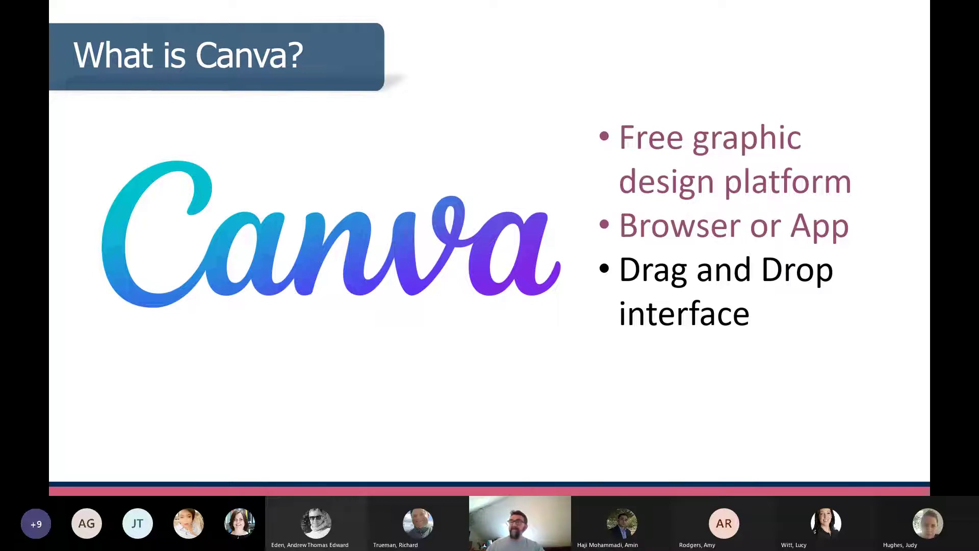
{"action": "key", "text": "Right"}
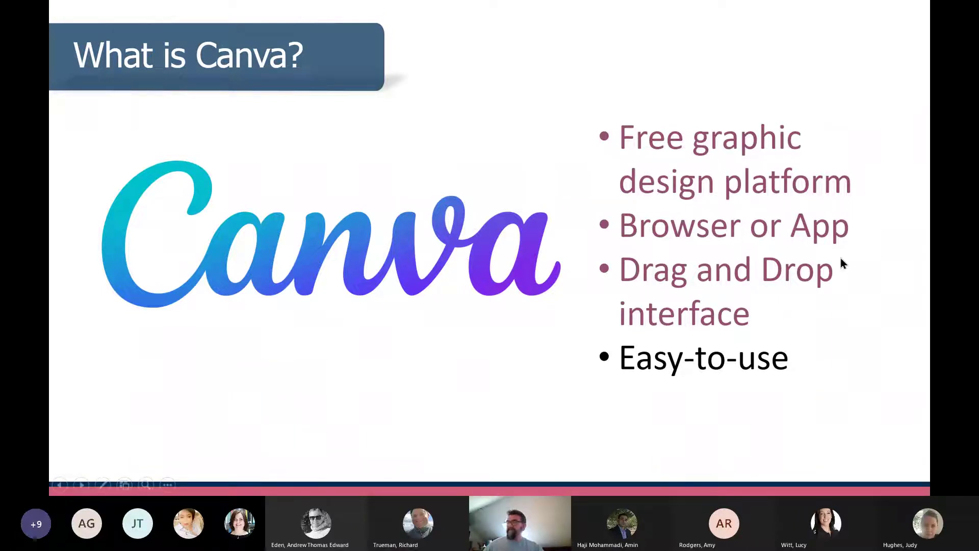
{"action": "key", "text": "Right"}
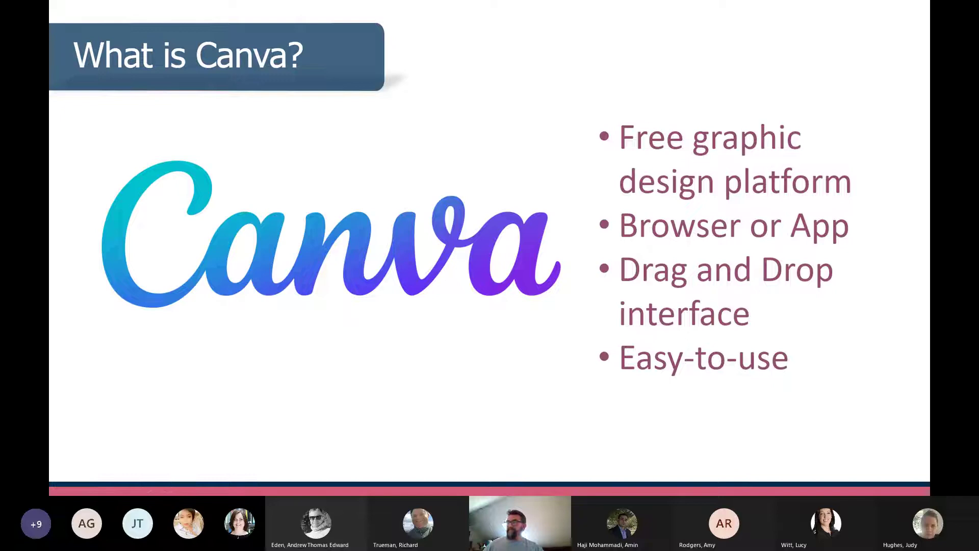
- Advance to the 'How to access Canva?' slide, then switch to the Canva home page in Edge
{"action": "left_click", "coordinate": [790, 298]}
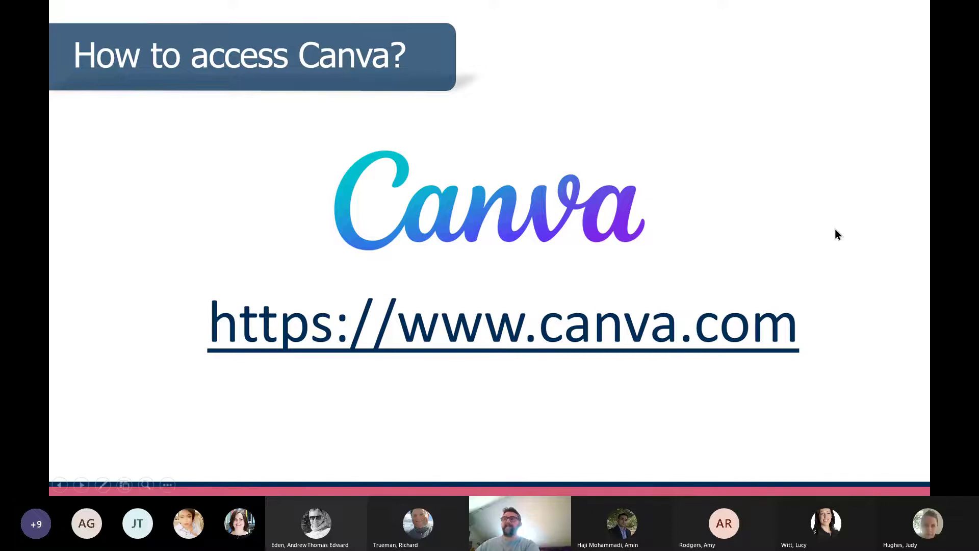
{"action": "key", "text": "alt+Tab"}
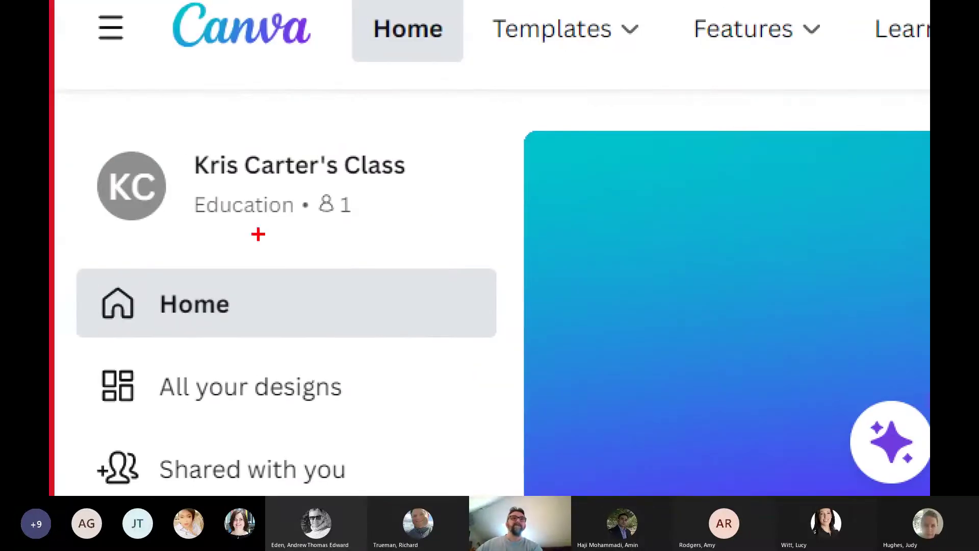
{"action": "mouse_move", "coordinate": [190, 183]}
{"action": "left_mouse_down"}
{"action": "mouse_move", "coordinate": [217, 228]}
{"action": "mouse_move", "coordinate": [376, 234]}
{"action": "mouse_move", "coordinate": [382, 187]}
{"action": "mouse_move", "coordinate": [294, 179]}
{"action": "left_mouse_up"}
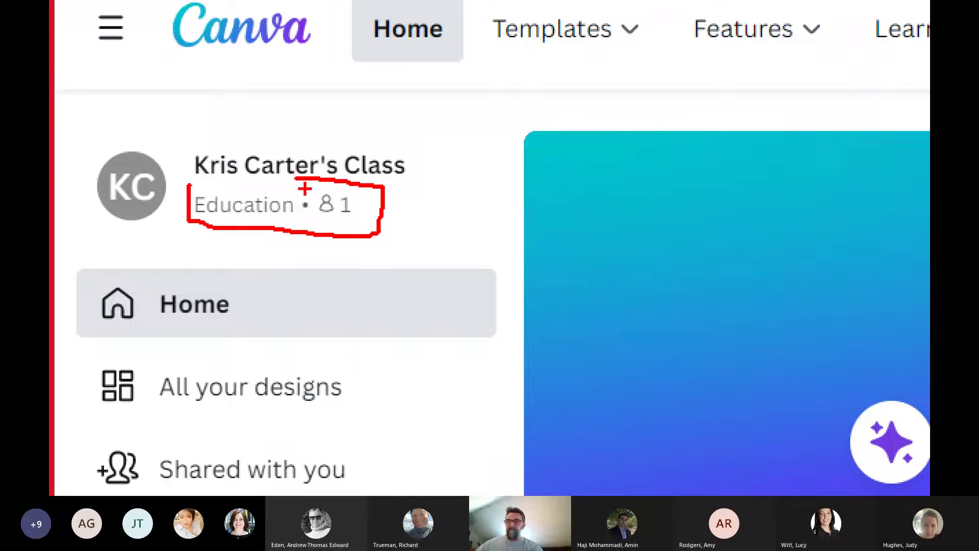
{"action": "key", "text": "Escape"}
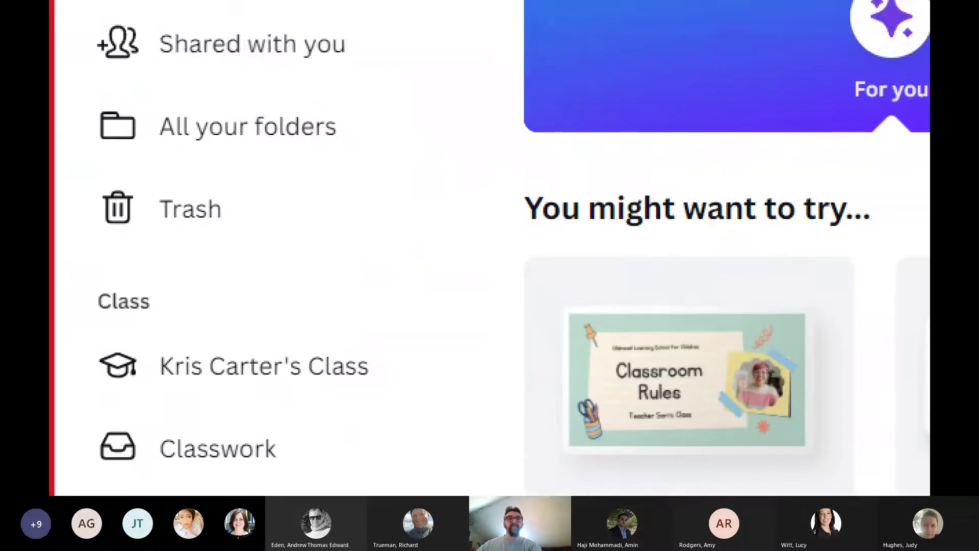
{"action": "left_click_drag", "start_coordinate": [63, 286], "coordinate": [61, 302]}
{"action": "mouse_move", "coordinate": [85, 272]}
{"action": "left_mouse_down"}
{"action": "mouse_move", "coordinate": [202, 432]}
{"action": "mouse_move", "coordinate": [397, 278]}
{"action": "mouse_move", "coordinate": [210, 221]}
{"action": "left_mouse_up"}
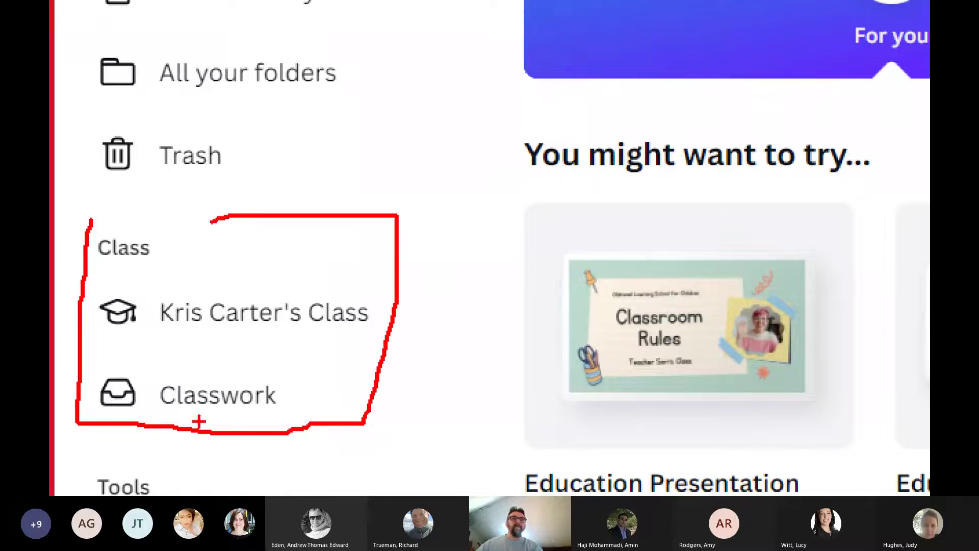
{"action": "key", "text": "Escape"}
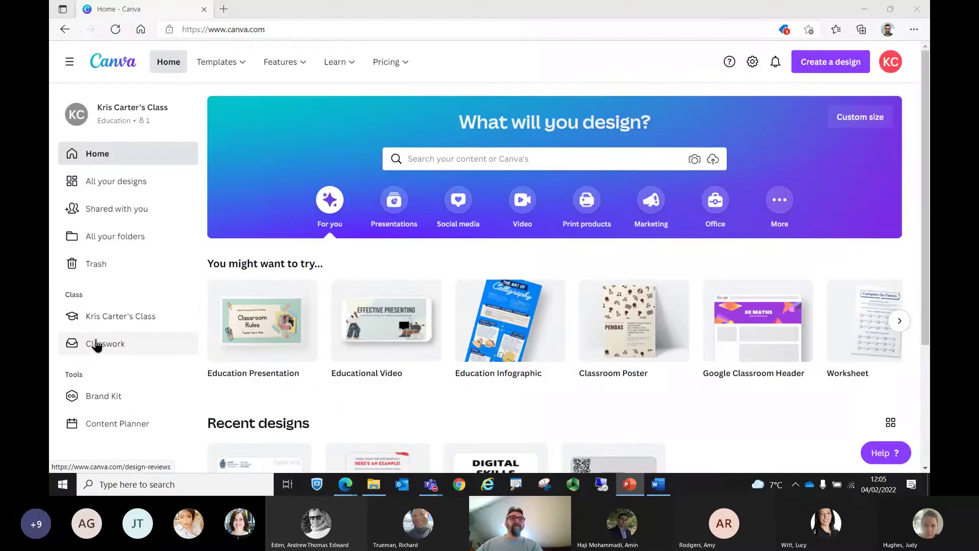
- Open the class's team page and scroll through its People tab invite-link options
{"action": "left_click", "coordinate": [126, 321]}
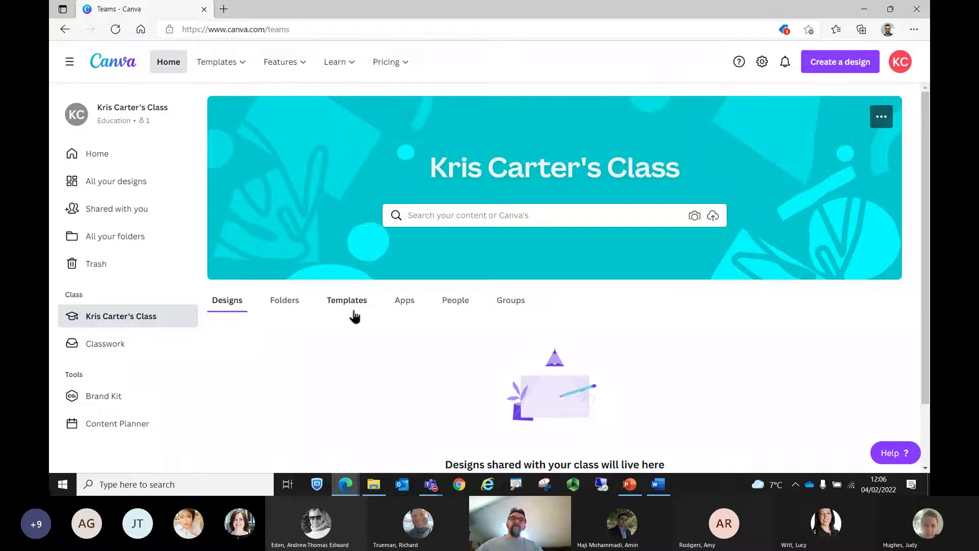
{"action": "left_click", "coordinate": [461, 305]}
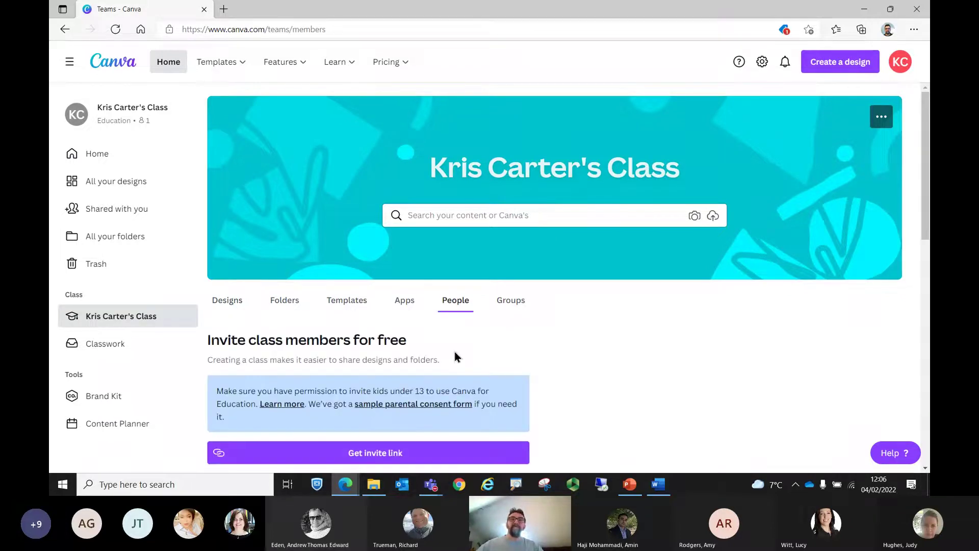
{"action": "scroll", "coordinate": [441, 392], "scroll_direction": "down", "scroll_amount": 2}
{"action": "scroll", "coordinate": [442, 393], "scroll_direction": "up", "scroll_amount": 1}
{"action": "scroll", "coordinate": [444, 367], "scroll_direction": "down", "scroll_amount": 1}
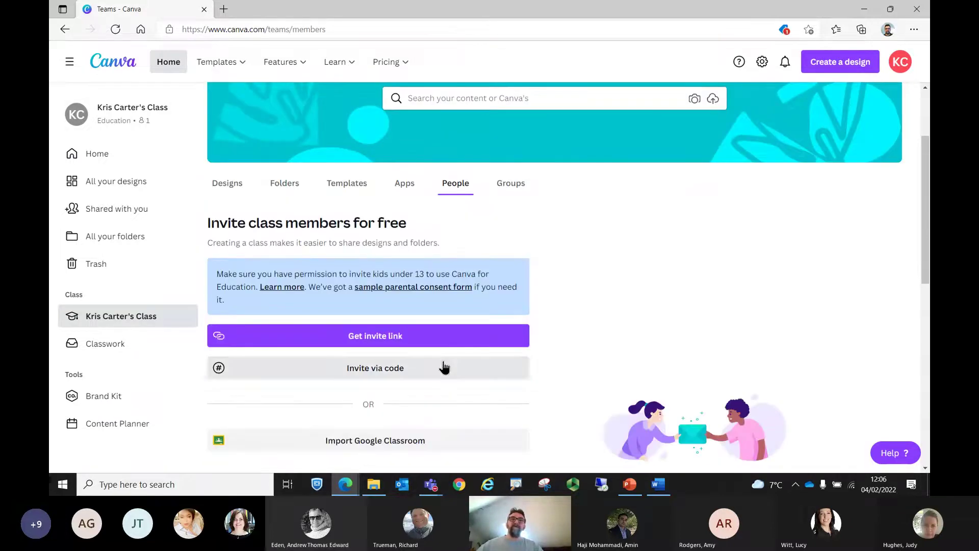
{"action": "scroll", "coordinate": [436, 347], "scroll_direction": "up", "scroll_amount": 2}
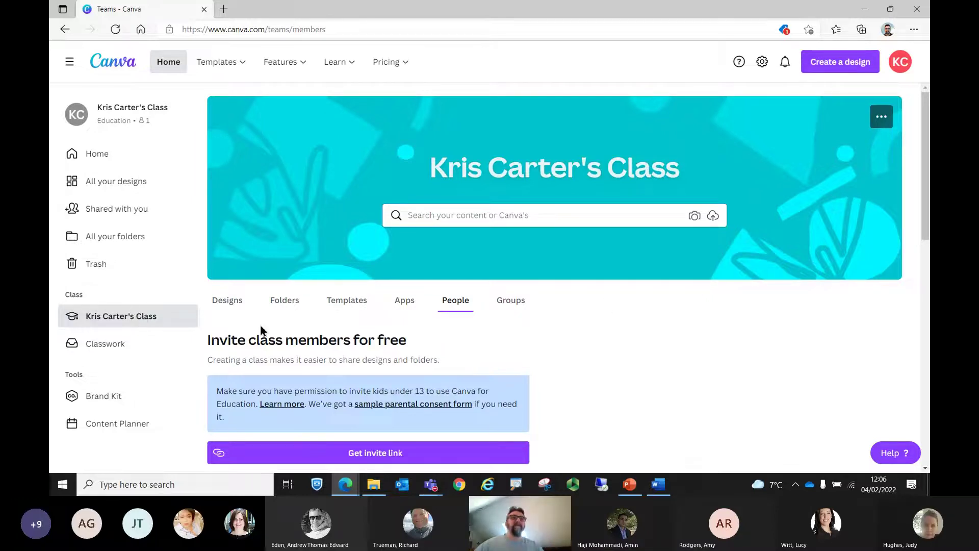
- Return to Canva home and browse the Presentations, Social media, Video, Print products and Office templates
{"action": "left_click", "coordinate": [100, 159]}
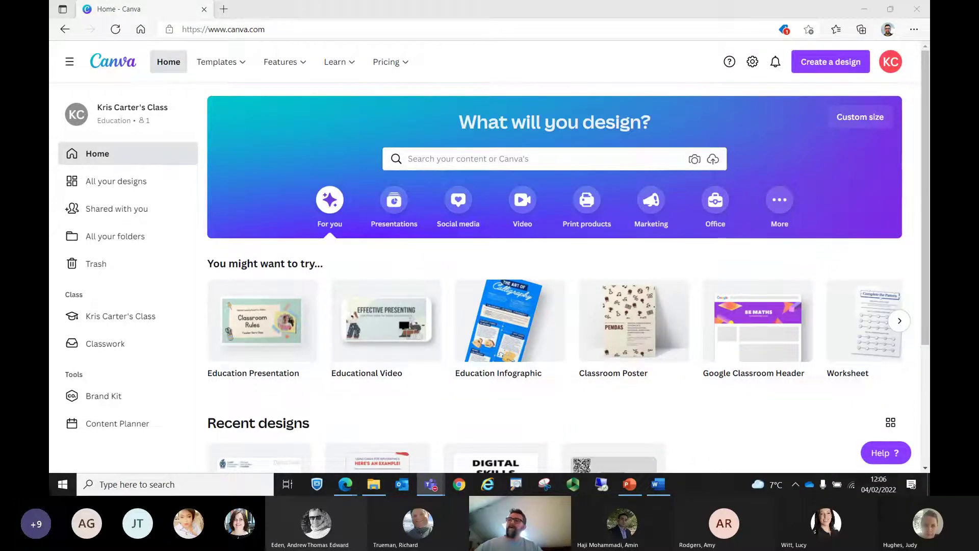
{"action": "left_click", "coordinate": [394, 201]}
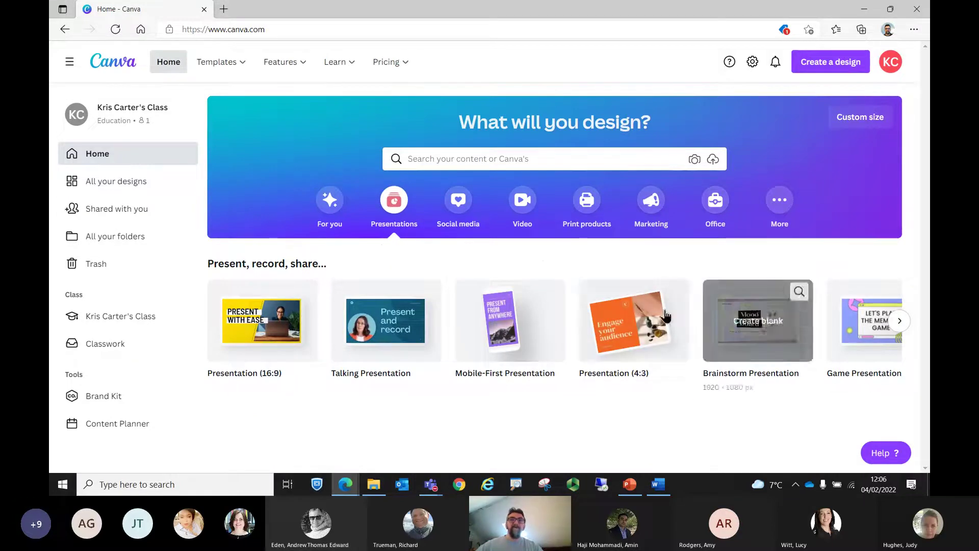
{"action": "left_click", "coordinate": [458, 202]}
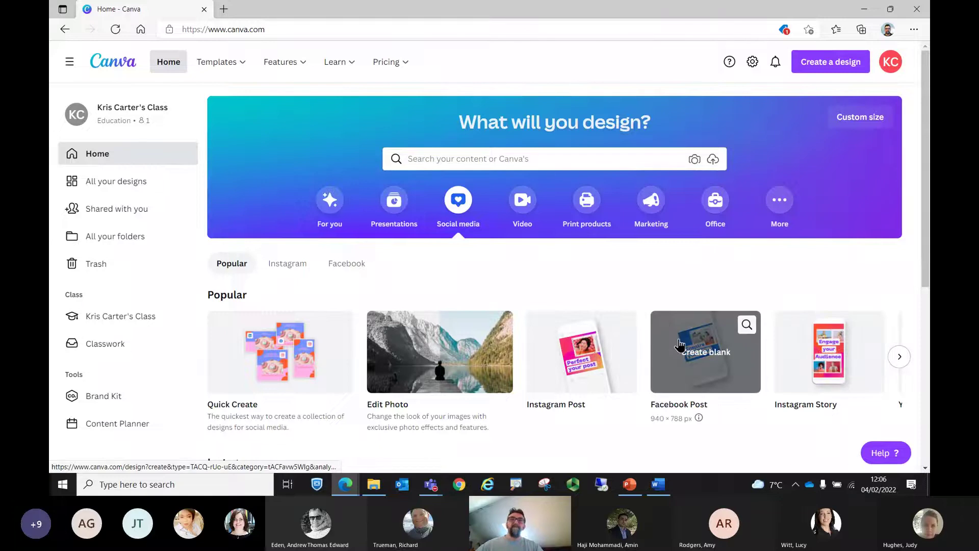
{"action": "left_click", "coordinate": [523, 201]}
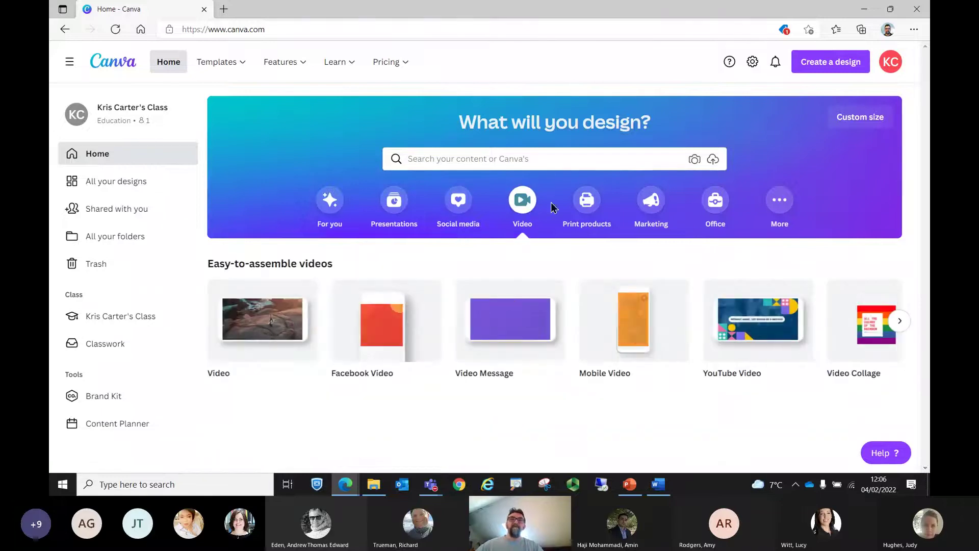
{"action": "left_click", "coordinate": [588, 206]}
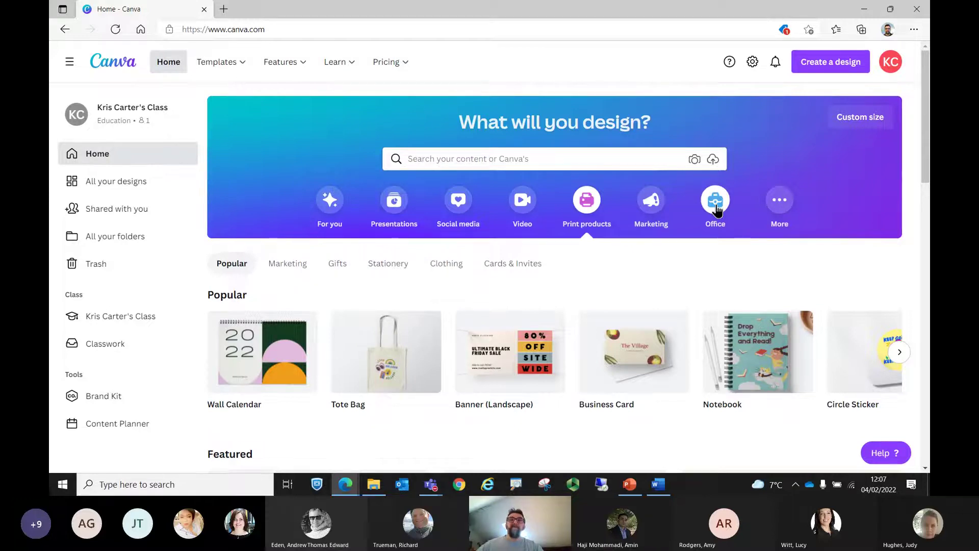
{"action": "left_click", "coordinate": [715, 202]}
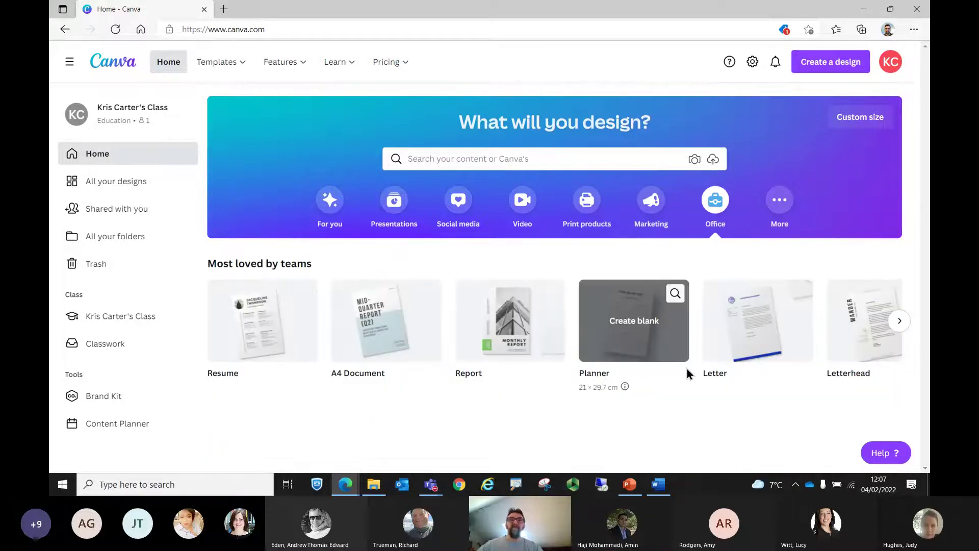
- Search 'Teams' and choose the Microsoft Teams Background suggestion to list its 30 templates
{"action": "left_click", "coordinate": [430, 159]}
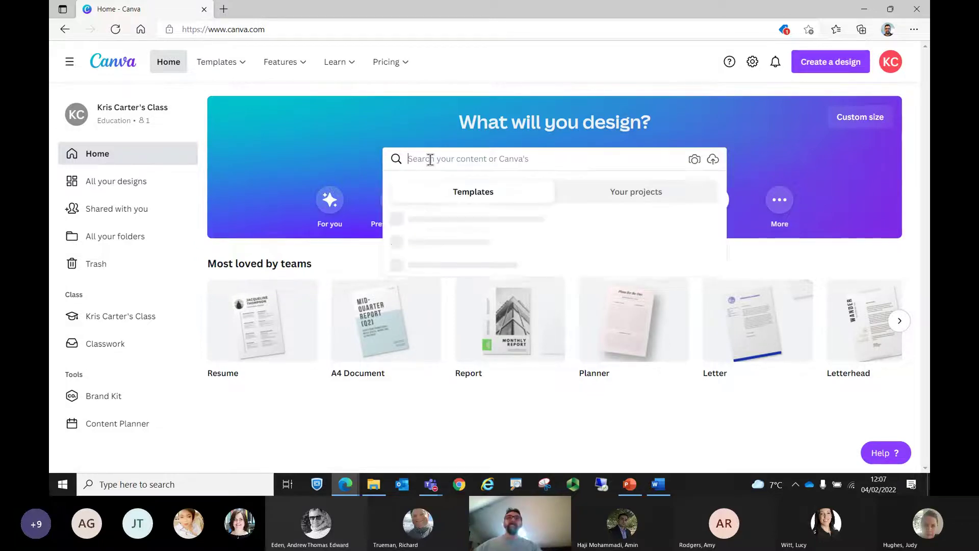
{"action": "type", "text": "Teams"}
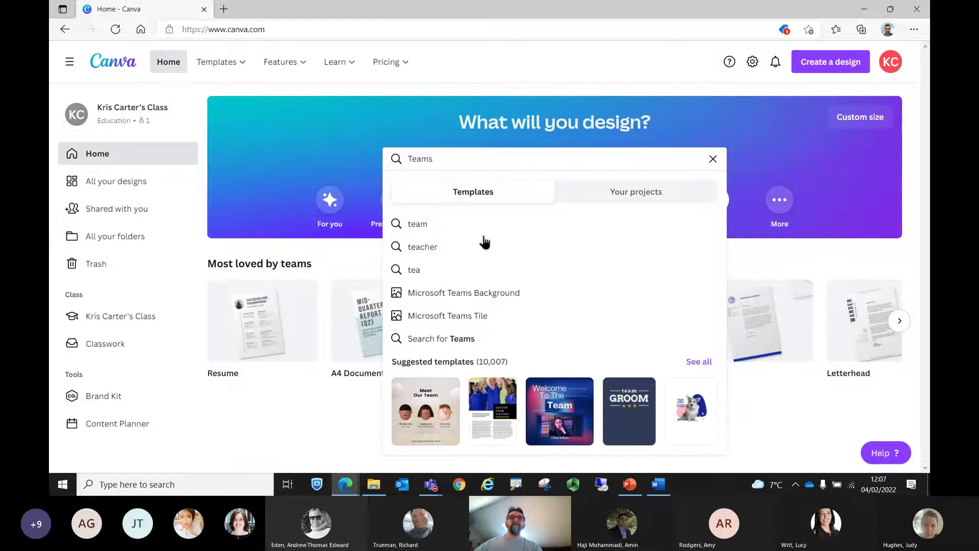
{"action": "left_click", "coordinate": [475, 293]}
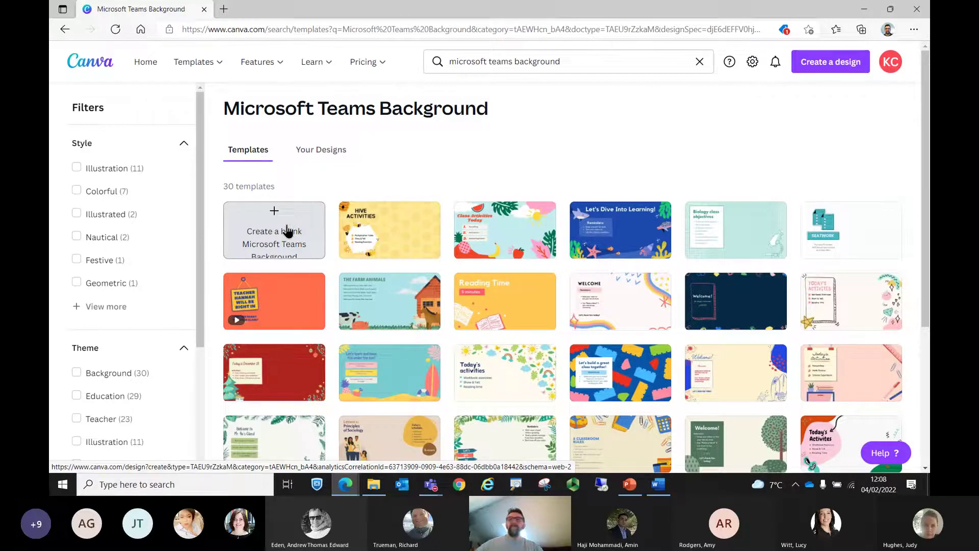
{"action": "scroll", "coordinate": [473, 259], "scroll_direction": "down", "scroll_amount": 2}
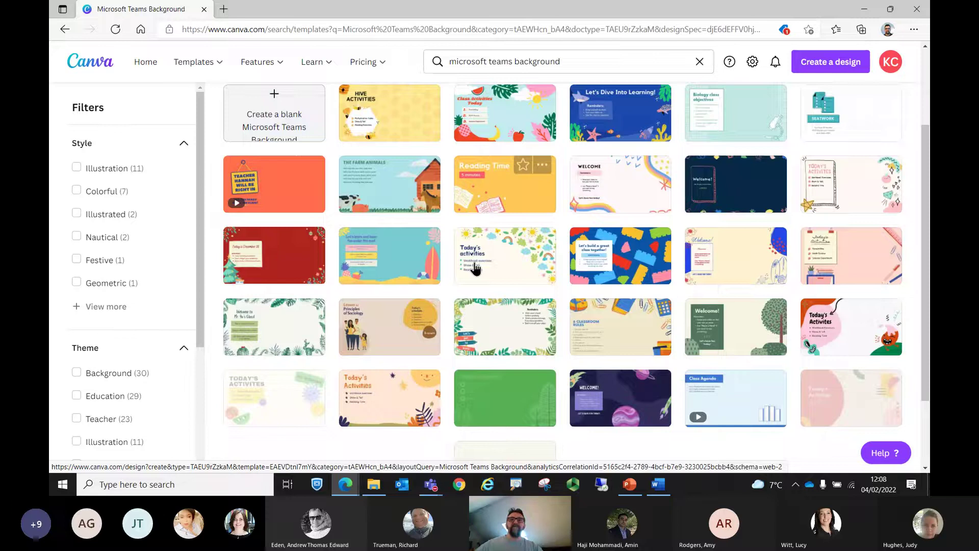
{"action": "scroll", "coordinate": [477, 261], "scroll_direction": "up", "scroll_amount": 1}
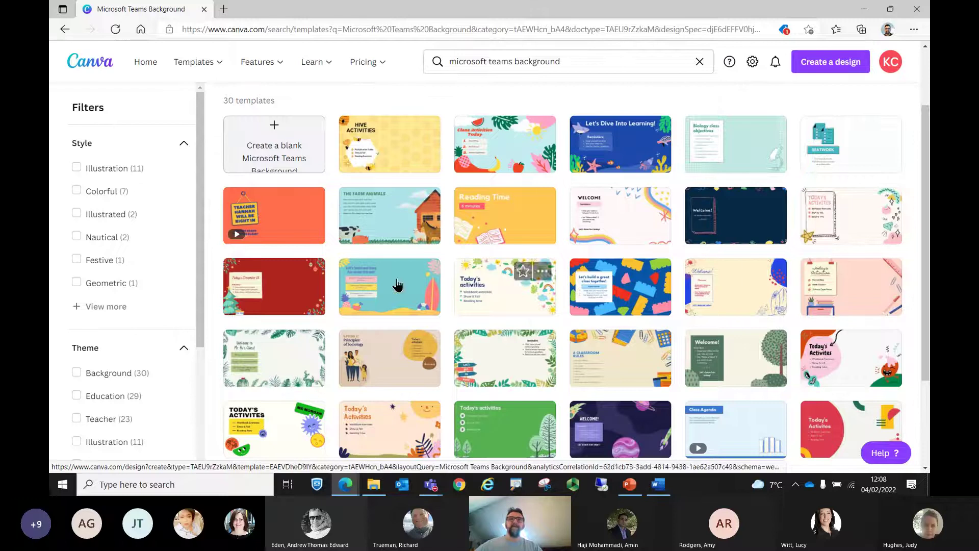
- Open the beach template 'Let's learn and have fun under the sun!' in the editor
{"action": "left_click", "coordinate": [426, 296]}
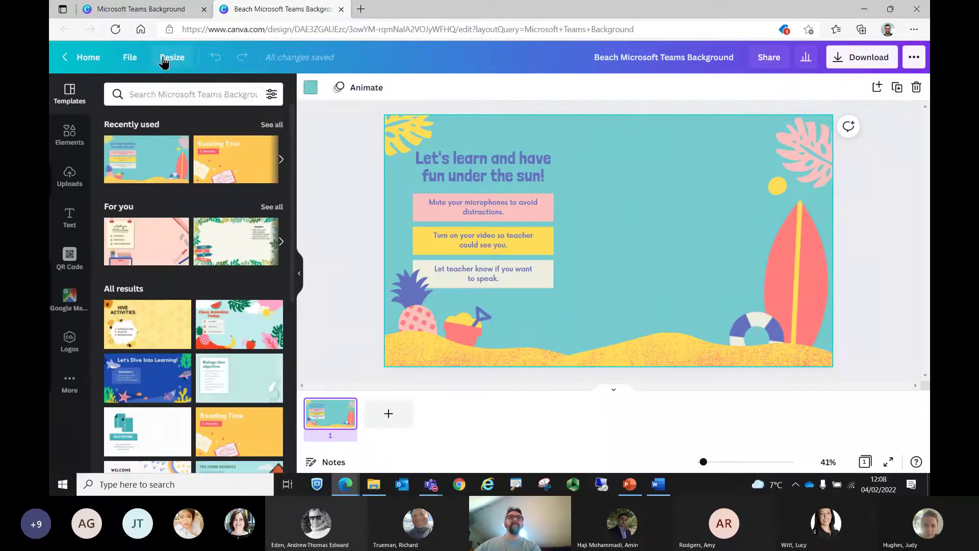
{"action": "left_click", "coordinate": [341, 94]}
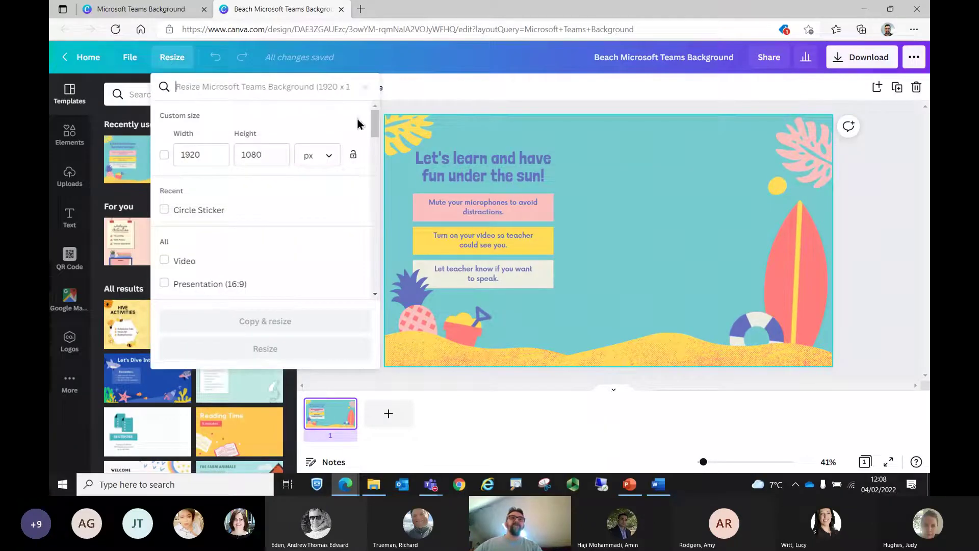
{"action": "left_click_drag", "start_coordinate": [371, 122], "coordinate": [374, 162]}
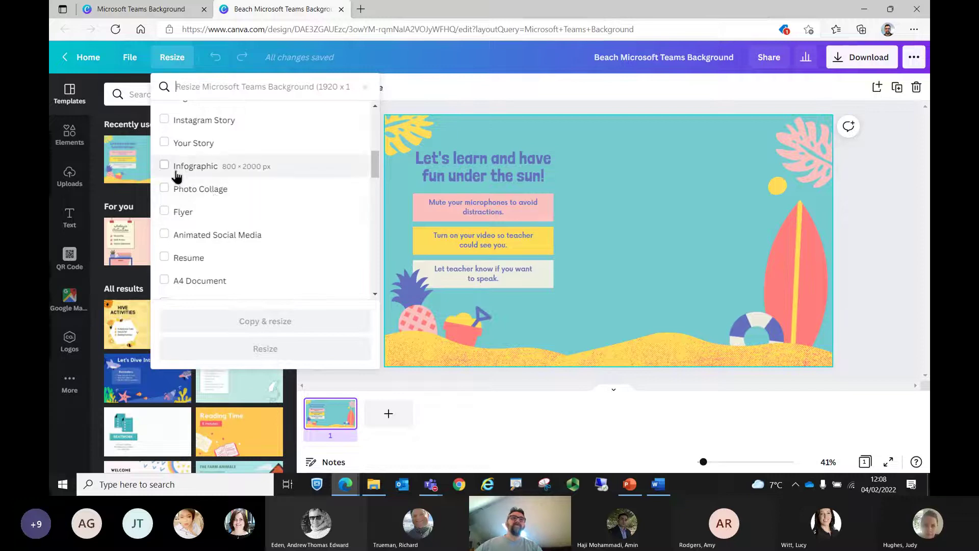
{"action": "left_click_drag", "start_coordinate": [375, 166], "coordinate": [375, 177]}
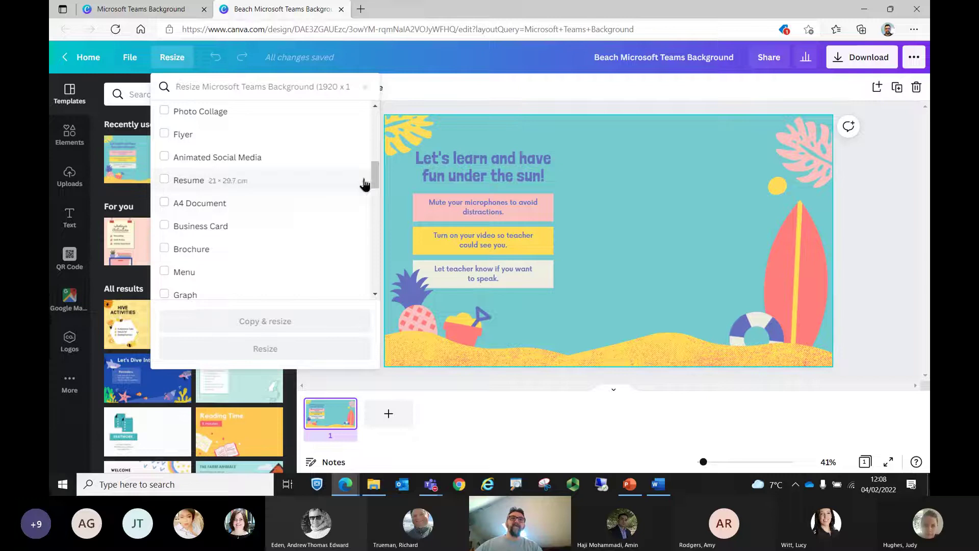
{"action": "left_click_drag", "start_coordinate": [374, 184], "coordinate": [384, 122]}
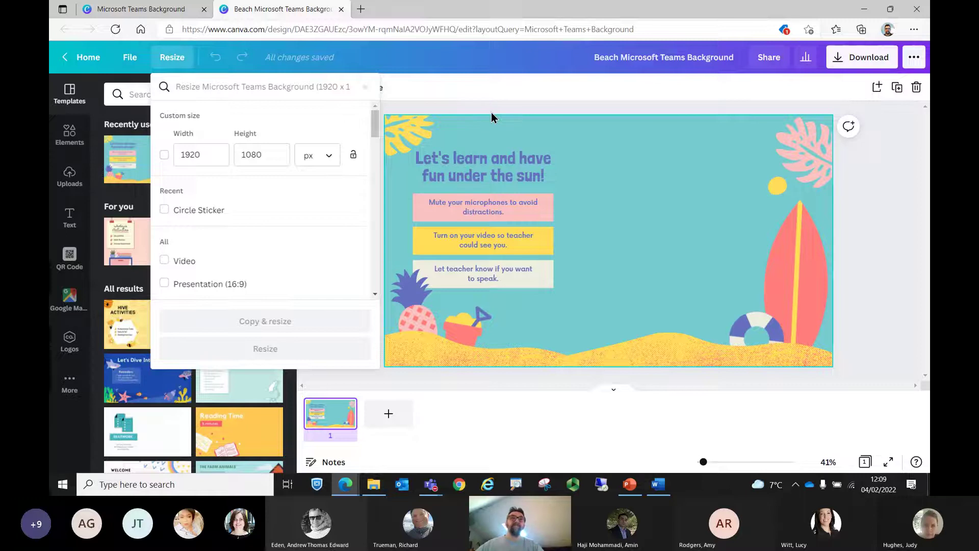
{"action": "left_click", "coordinate": [867, 219]}
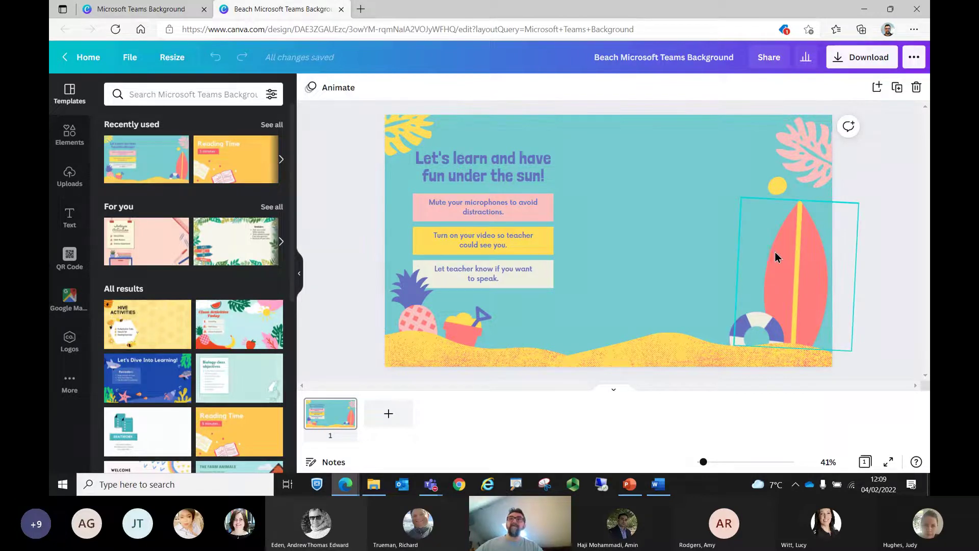
- Reposition the surfboard, sun, leaves and bucket, then shrink the surfboard and tilt it to -23°
{"action": "left_click_drag", "start_coordinate": [785, 255], "coordinate": [704, 209]}
{"action": "left_click_drag", "start_coordinate": [785, 203], "coordinate": [802, 267]}
{"action": "left_click_drag", "start_coordinate": [811, 170], "coordinate": [743, 167]}
{"action": "left_click", "coordinate": [671, 244]}
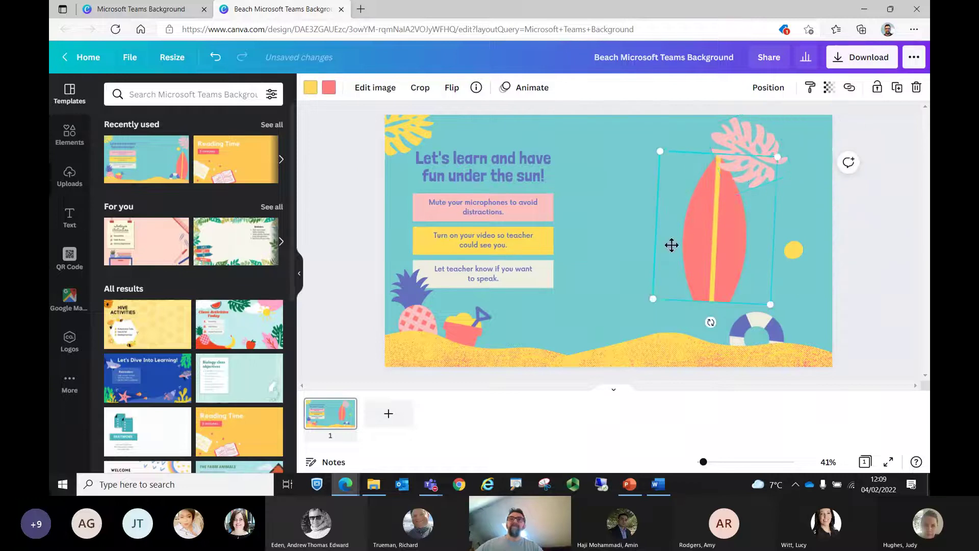
{"action": "left_click_drag", "start_coordinate": [672, 244], "coordinate": [599, 235]}
{"action": "left_click_drag", "start_coordinate": [471, 326], "coordinate": [541, 309]}
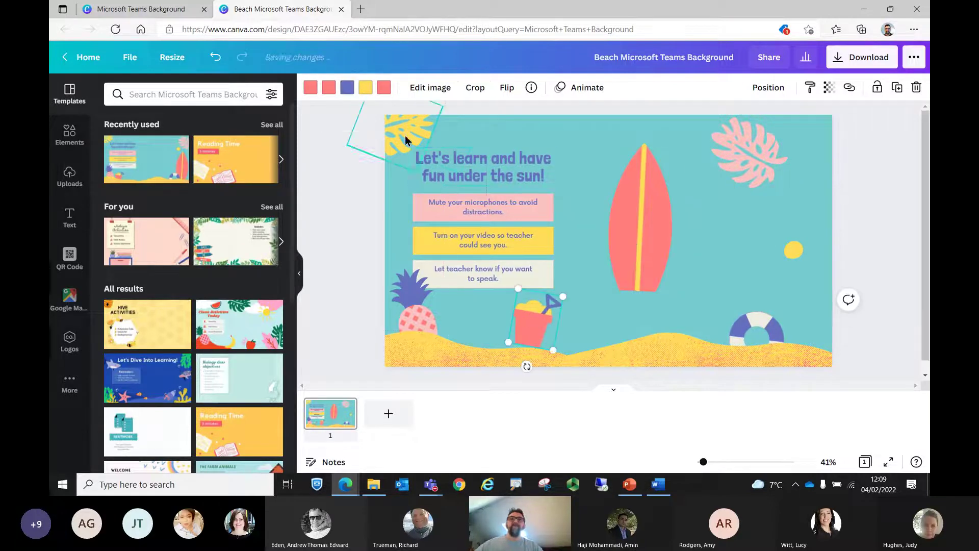
{"action": "left_click_drag", "start_coordinate": [407, 140], "coordinate": [457, 139]}
{"action": "left_click_drag", "start_coordinate": [634, 225], "coordinate": [648, 210]}
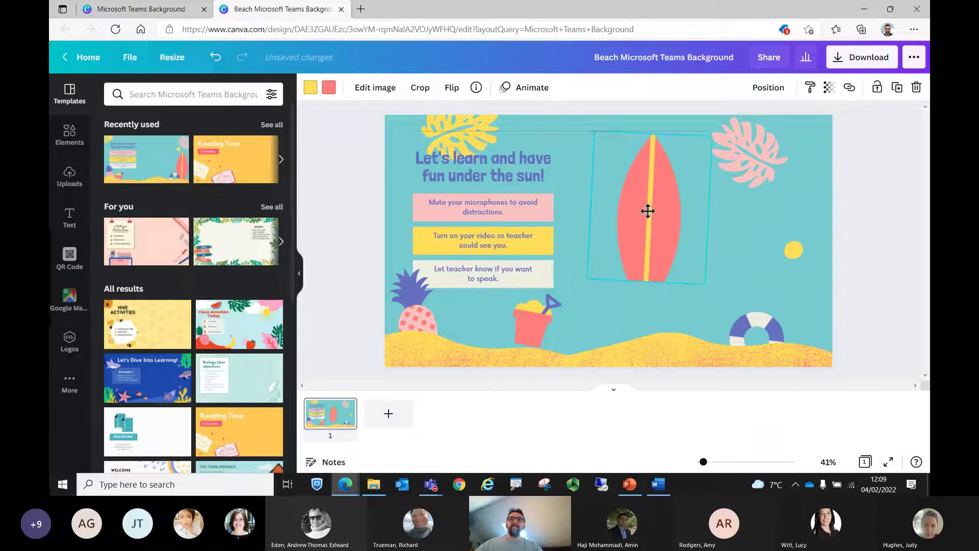
{"action": "left_click_drag", "start_coordinate": [705, 280], "coordinate": [675, 276]}
{"action": "left_click_drag", "start_coordinate": [653, 229], "coordinate": [669, 266]}
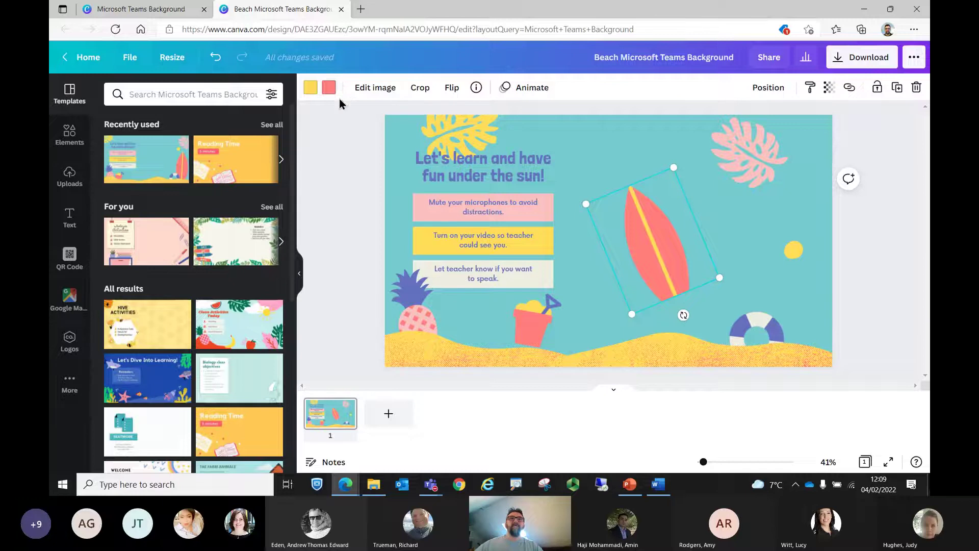
- Make the surfboard yellow with a purple stripe and nudge it up and right
{"action": "left_click", "coordinate": [310, 88]}
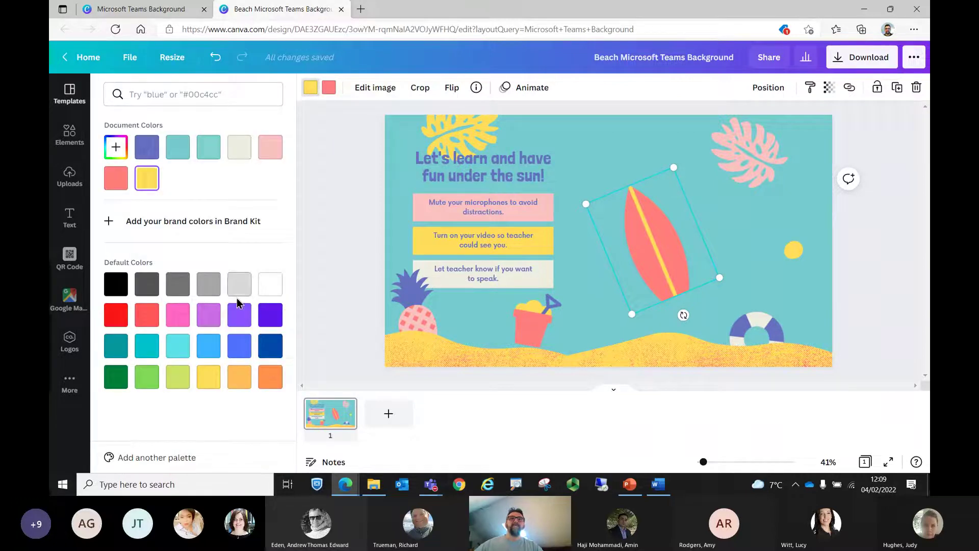
{"action": "left_click", "coordinate": [208, 314]}
{"action": "left_click", "coordinate": [329, 89]}
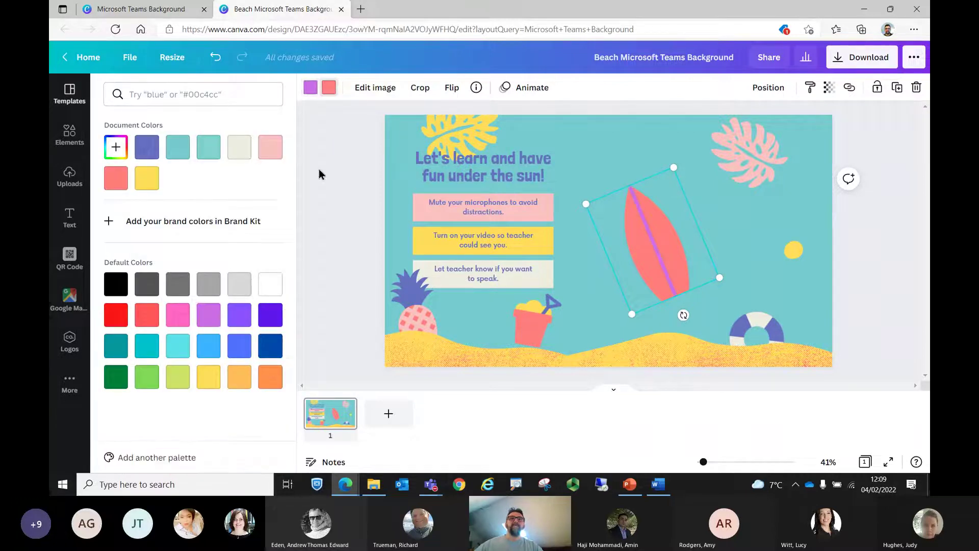
{"action": "left_click", "coordinate": [209, 377]}
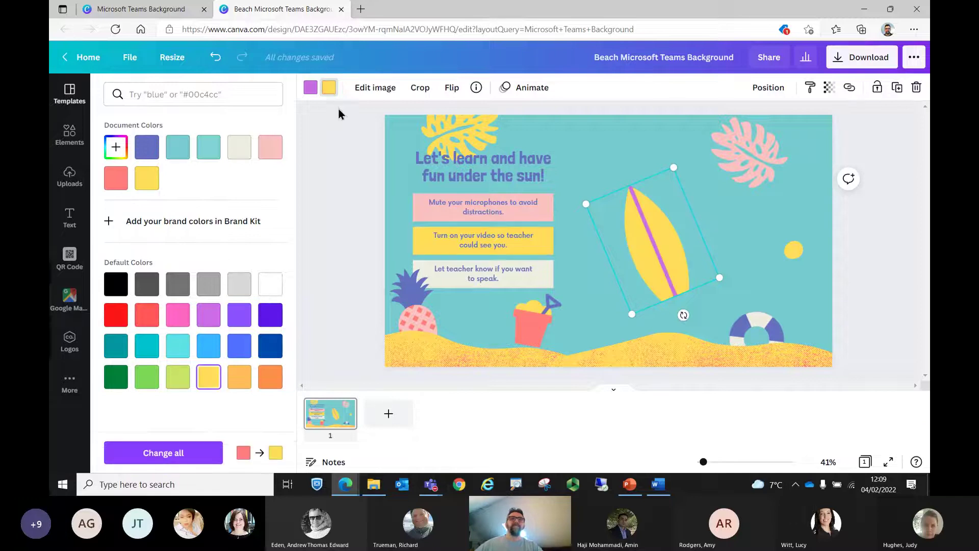
{"action": "left_click", "coordinate": [339, 145]}
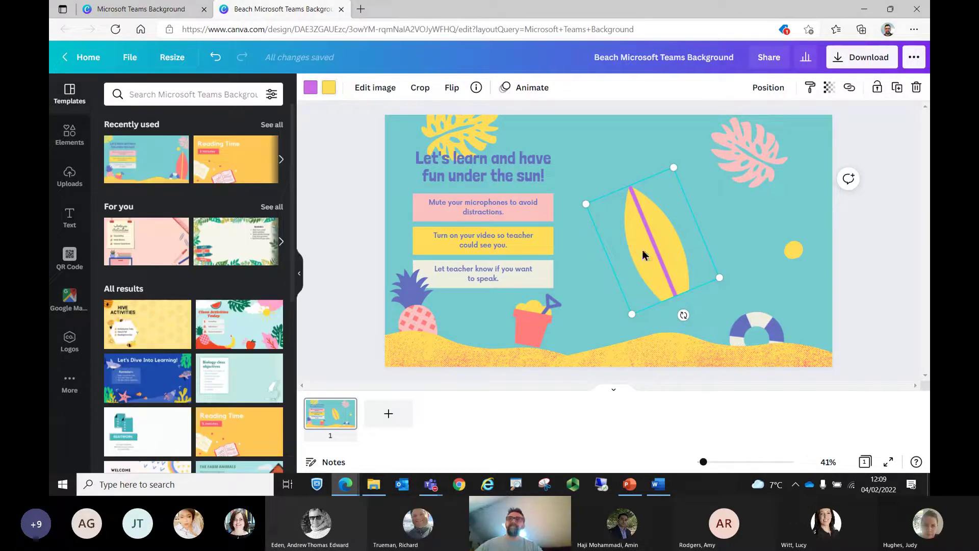
{"action": "left_click_drag", "start_coordinate": [641, 250], "coordinate": [662, 220]}
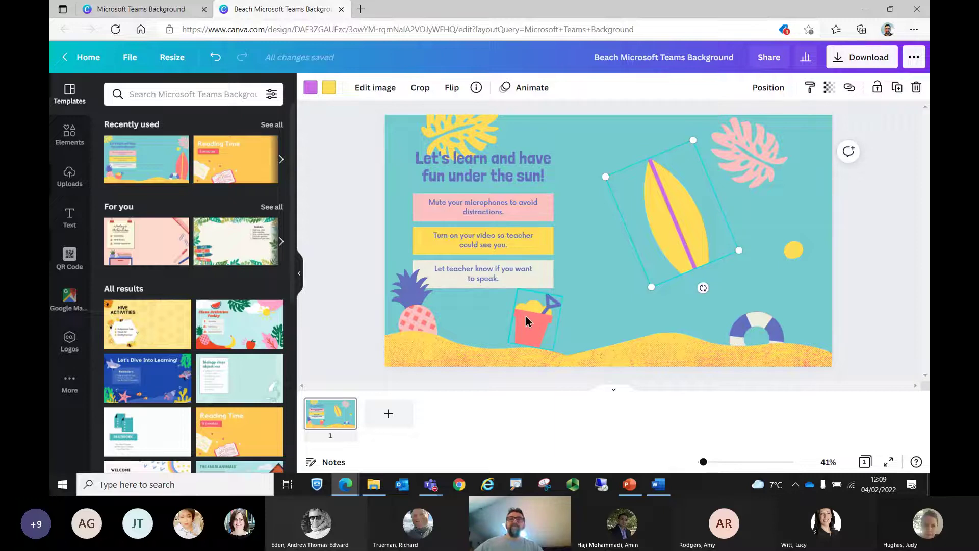
- Recolour the beach bucket light purple, pink, light cyan and red, and settle it on the sand
{"action": "left_click_drag", "start_coordinate": [526, 321], "coordinate": [614, 284]}
{"action": "left_click", "coordinate": [329, 87]}
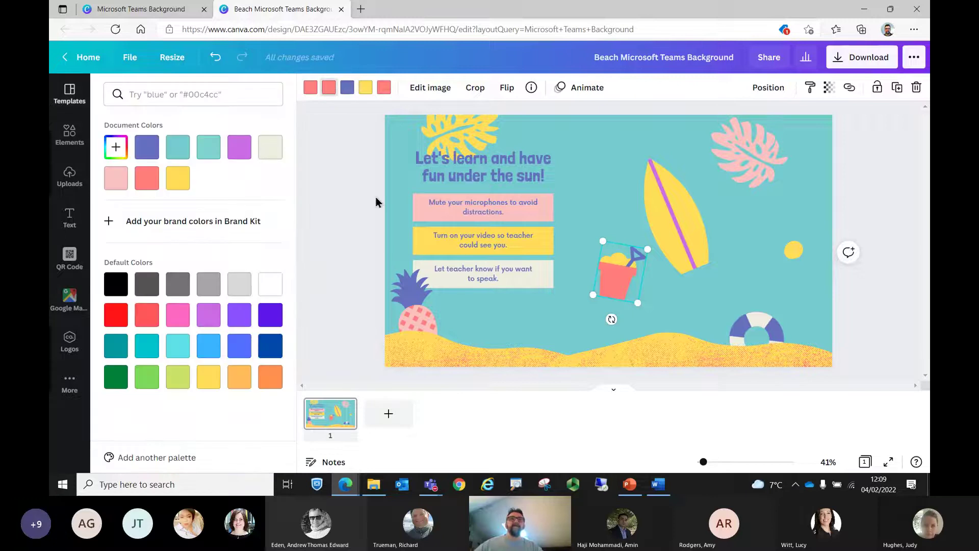
{"action": "left_click", "coordinate": [210, 314]}
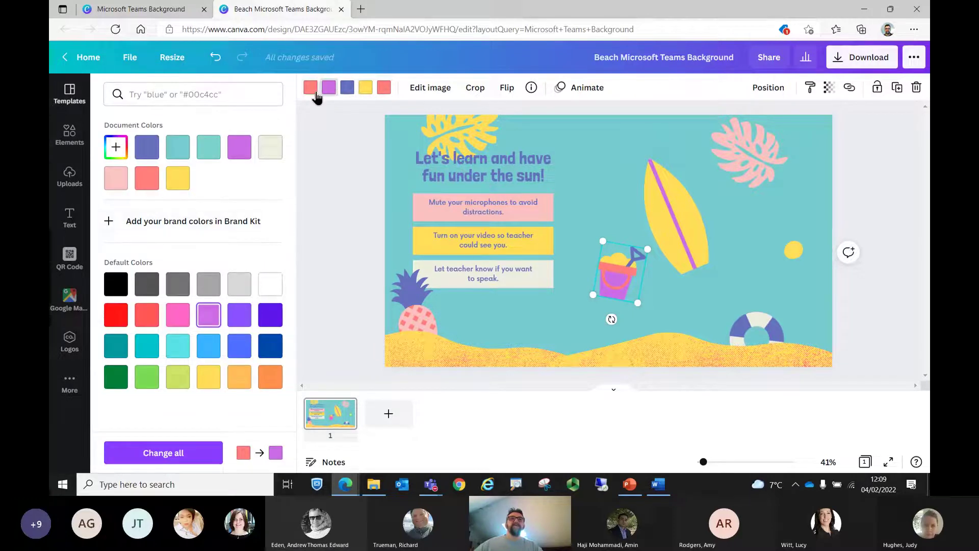
{"action": "left_click", "coordinate": [179, 315]}
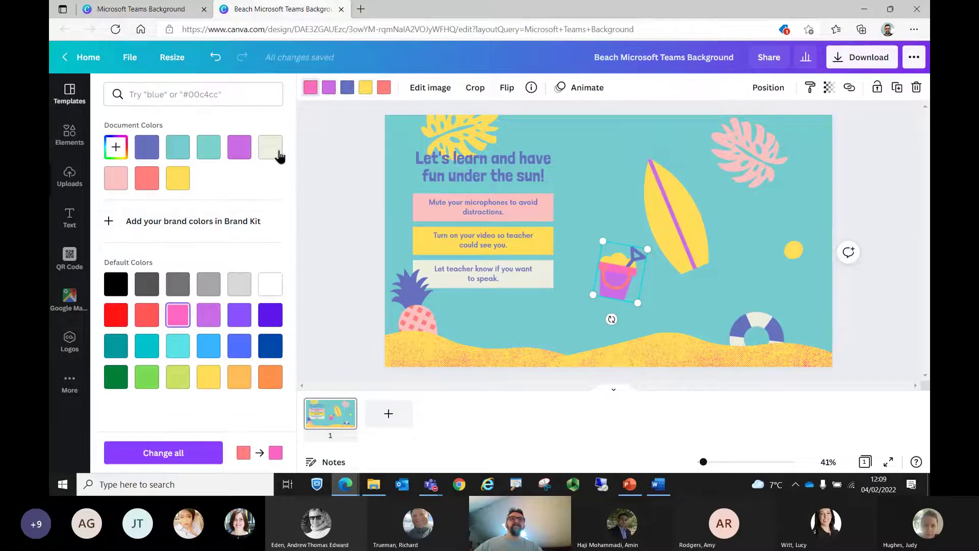
{"action": "left_click", "coordinate": [347, 87]}
{"action": "left_click", "coordinate": [177, 347]}
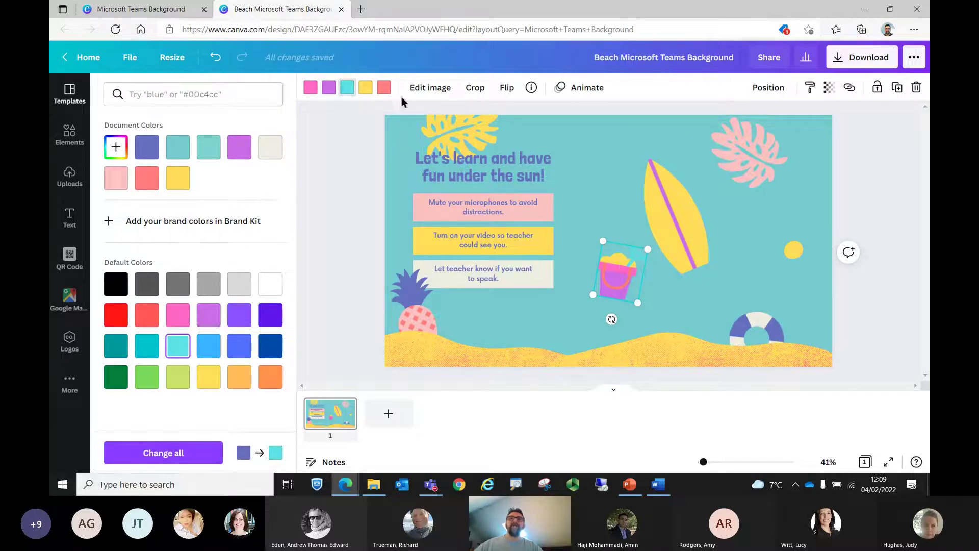
{"action": "left_click", "coordinate": [365, 87]}
{"action": "left_click", "coordinate": [239, 284]}
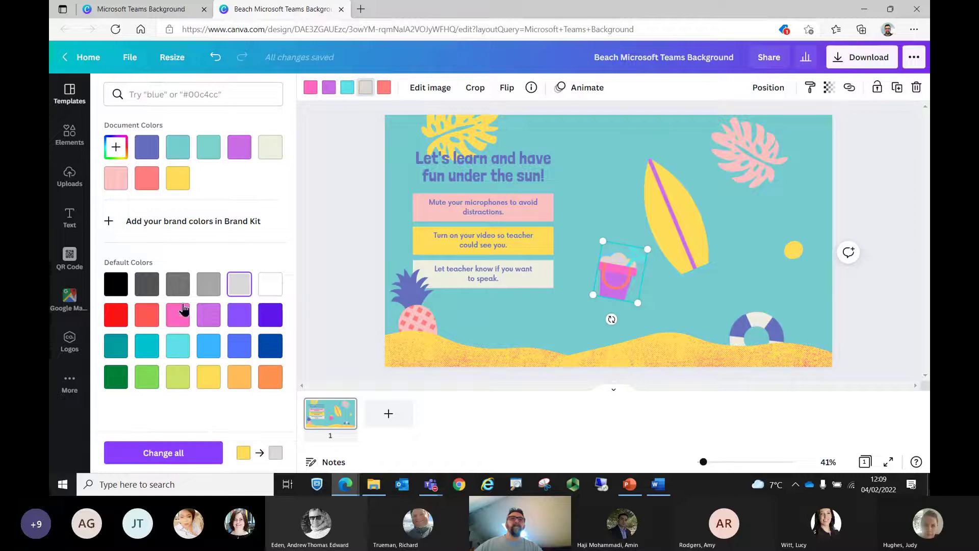
{"action": "left_click", "coordinate": [141, 321]}
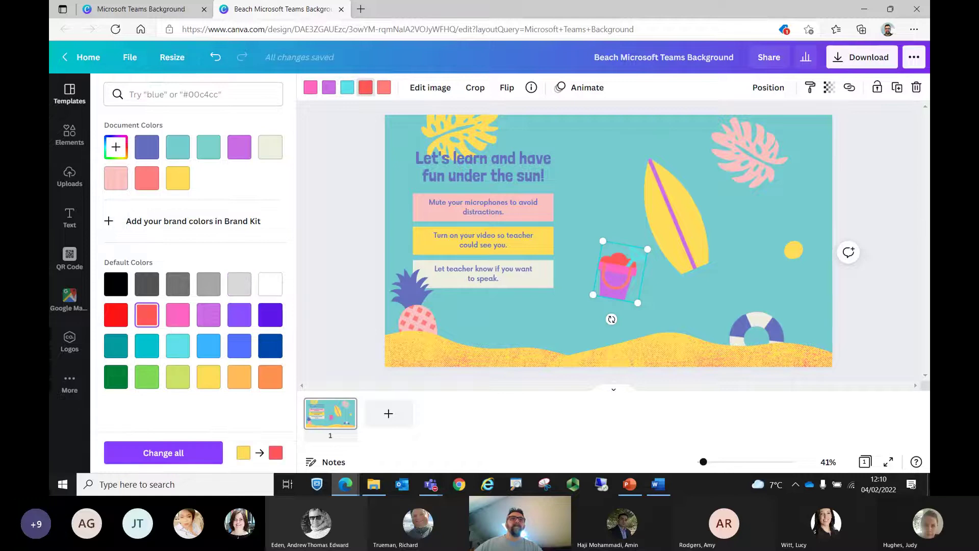
{"action": "left_click", "coordinate": [338, 224]}
{"action": "left_click_drag", "start_coordinate": [592, 291], "coordinate": [602, 320]}
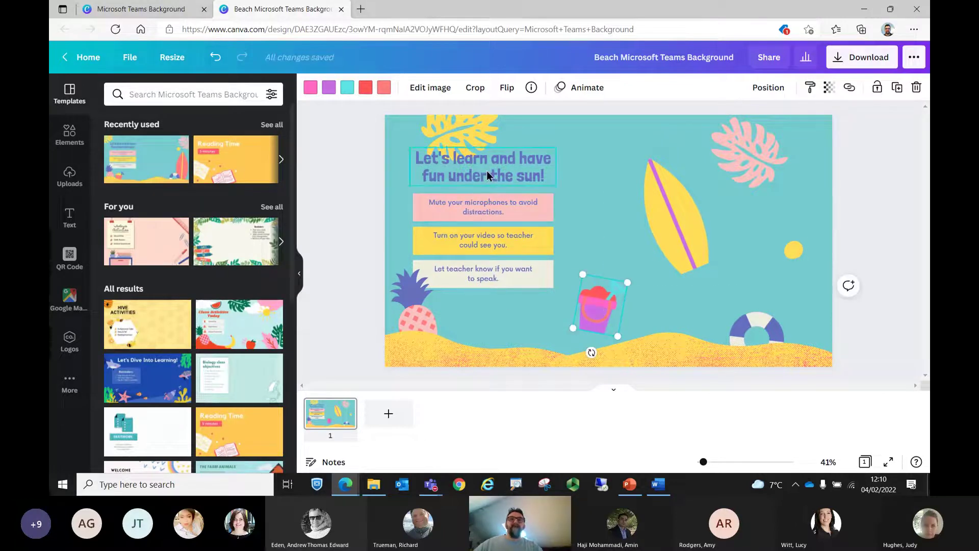
- Retype the title 'Let's learn and have fun under the sun!' as EXAMPLE
{"action": "left_click", "coordinate": [511, 175]}
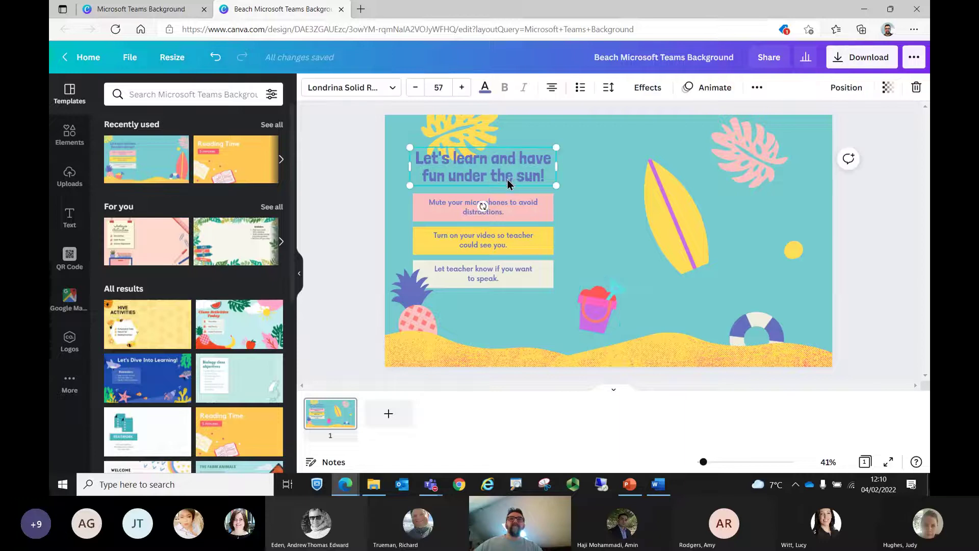
{"action": "left_click", "coordinate": [507, 179]}
{"action": "type", "text": "te"}
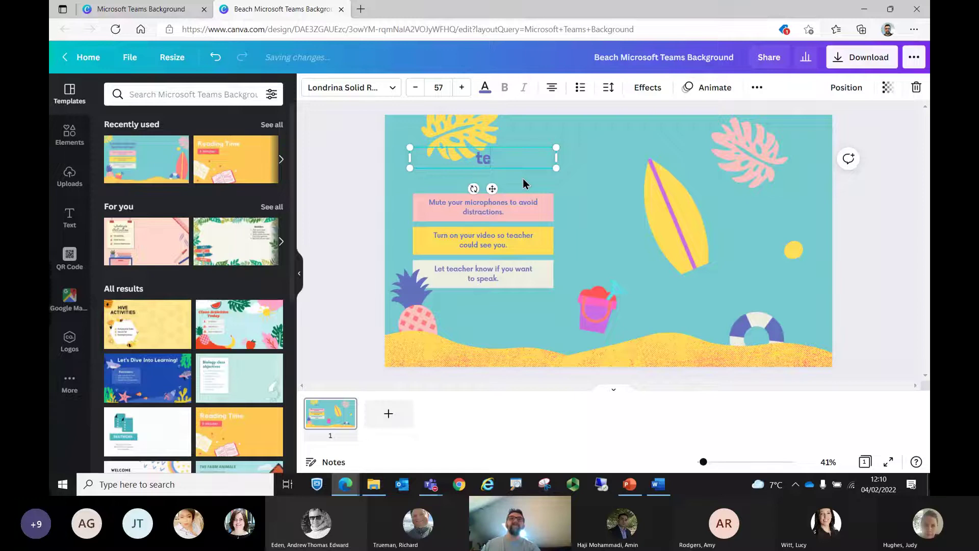
{"action": "type", "text": "tetet"}
{"action": "key", "text": "BackSpace"}
{"action": "key", "text": "BackSpace"}
{"action": "key", "text": "BackSpace"}
{"action": "key", "text": "BackSpace"}
{"action": "key", "text": "BackSpace"}
{"action": "key", "text": "BackSpace"}
{"action": "key", "text": "BackSpace"}
{"action": "type", "text": "E"}
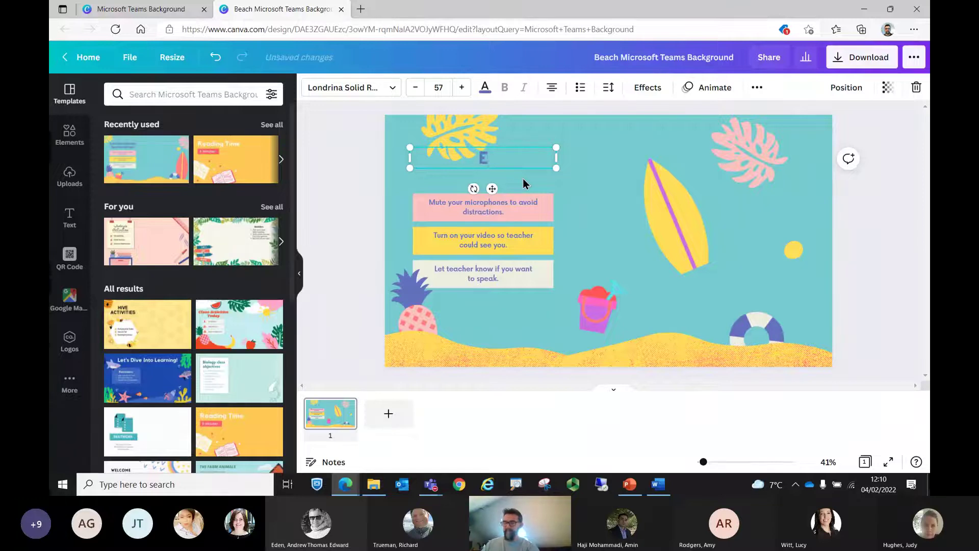
{"action": "type", "text": "XAMPLE"}
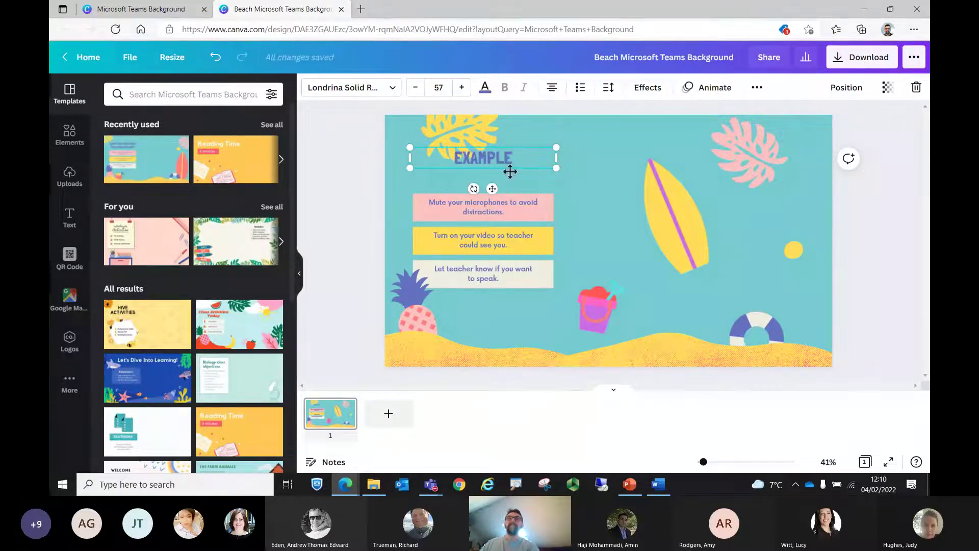
{"action": "left_click", "coordinate": [351, 88]}
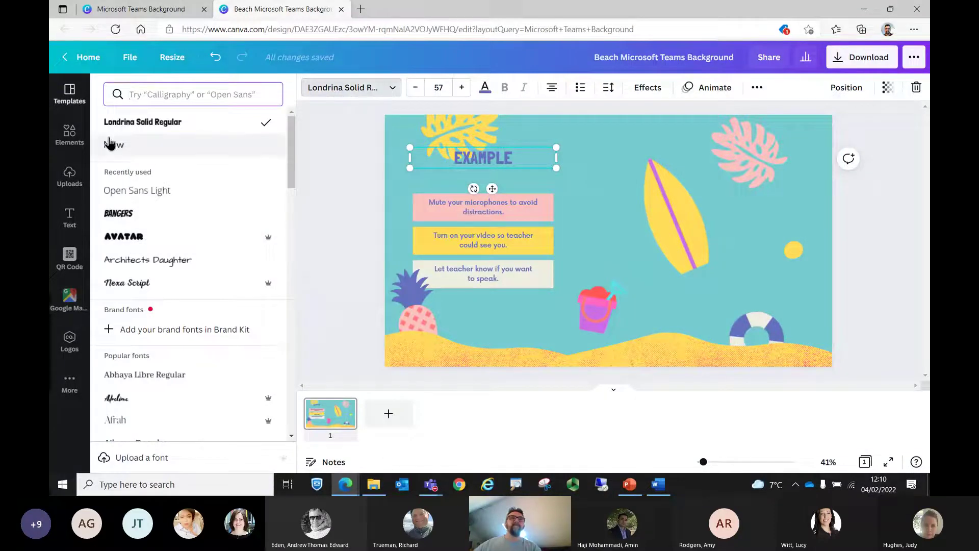
- Try Avatar and Nexa Script, then set the EXAMPLE title font to Anton
{"action": "left_click", "coordinate": [136, 237]}
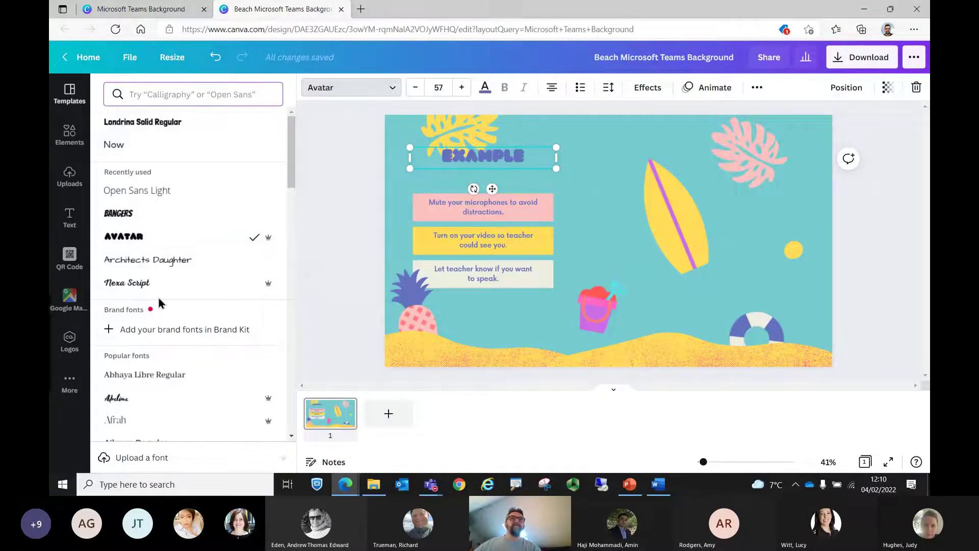
{"action": "left_click", "coordinate": [145, 283]}
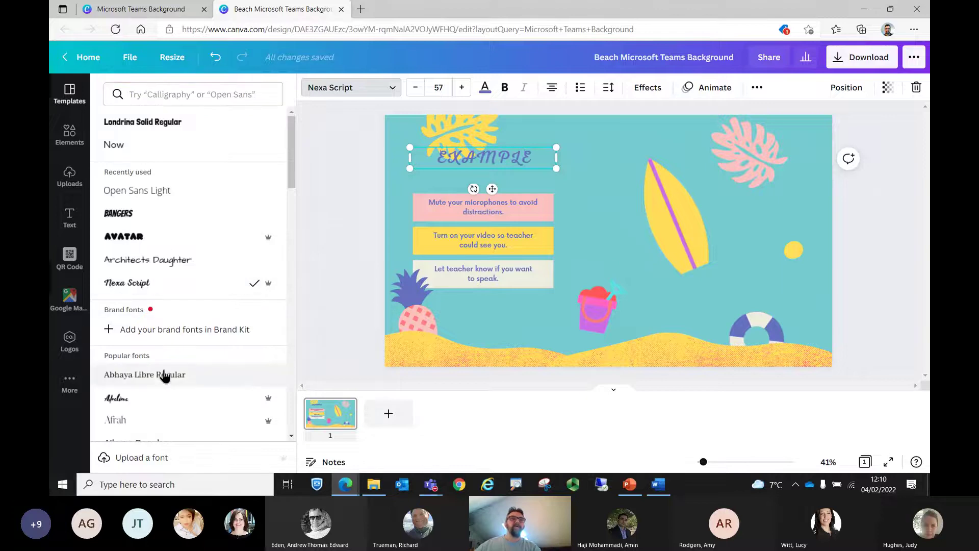
{"action": "scroll", "coordinate": [191, 378], "scroll_direction": "down", "scroll_amount": 3}
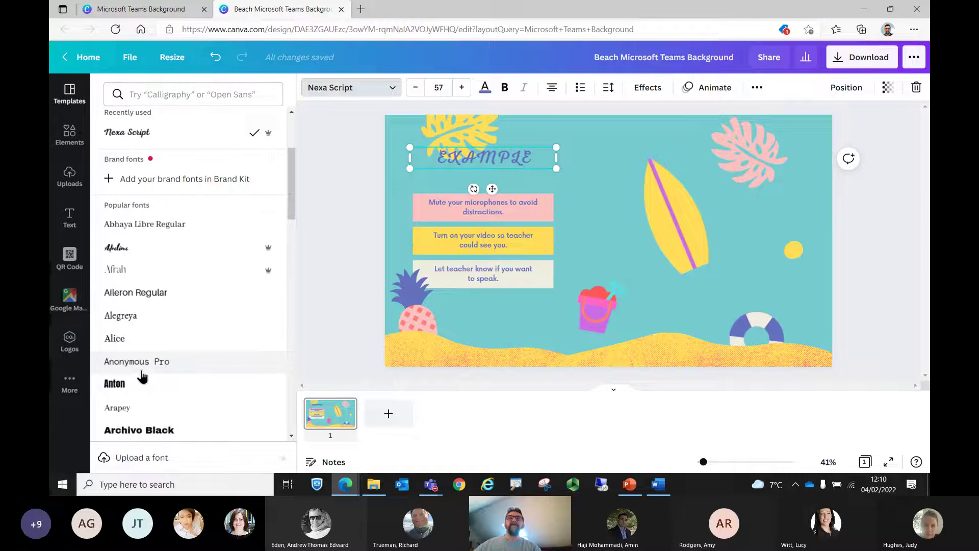
{"action": "left_click", "coordinate": [142, 380]}
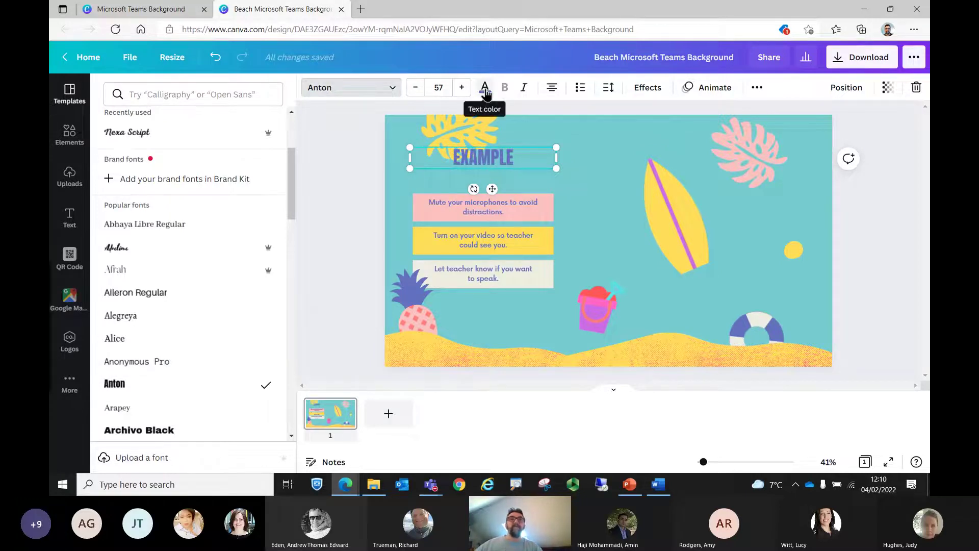
- Colour the EXAMPLE title red and resize it to about 49.7 above the classroom rules
{"action": "left_click", "coordinate": [485, 91]}
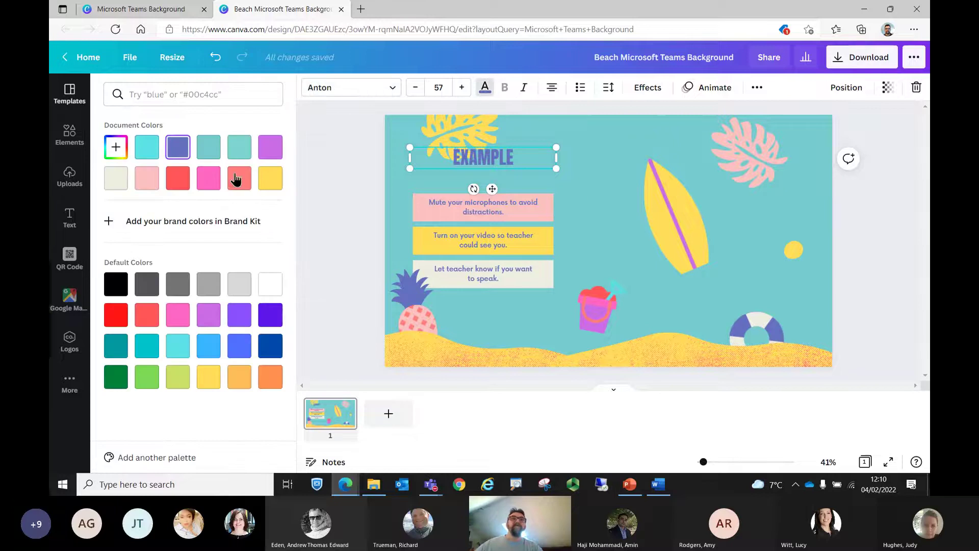
{"action": "left_click", "coordinate": [177, 178]}
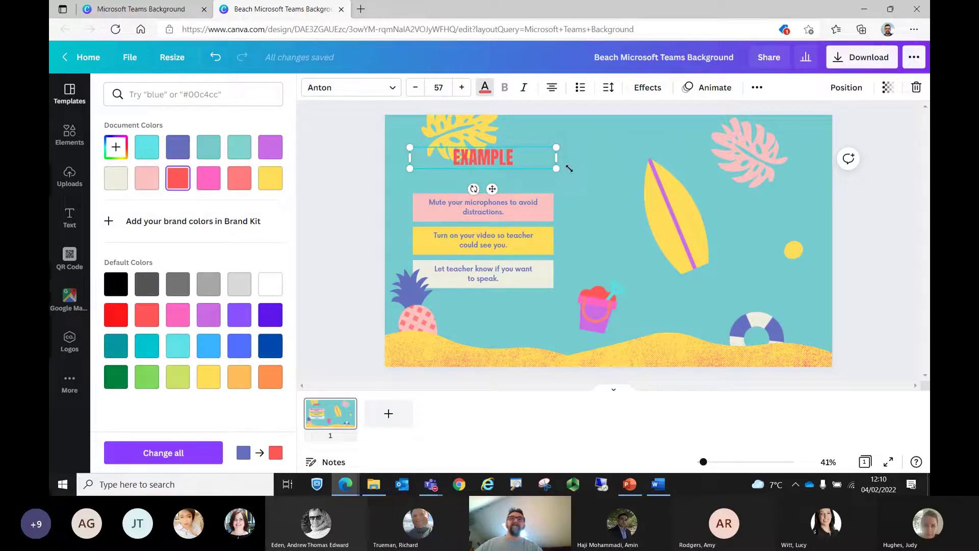
{"action": "left_click", "coordinate": [340, 145]}
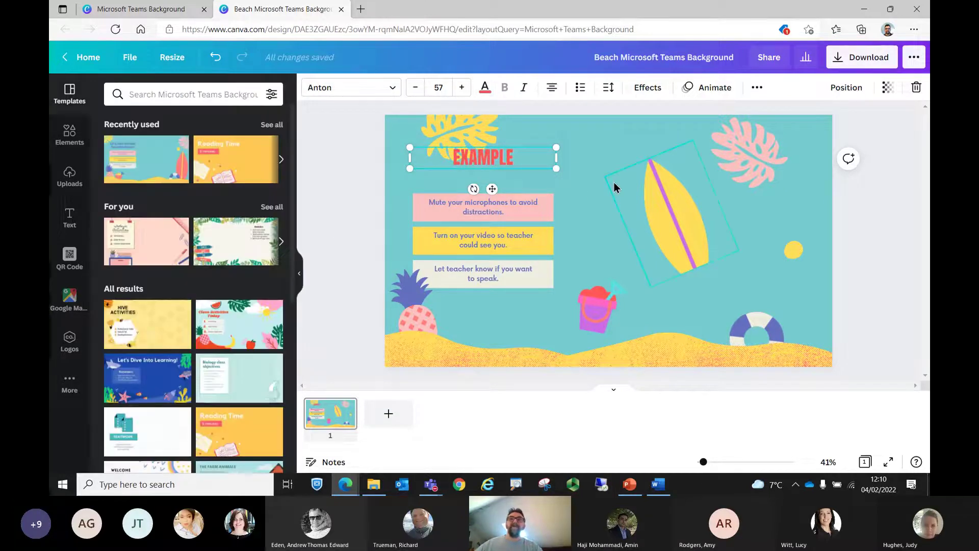
{"action": "left_click_drag", "start_coordinate": [556, 168], "coordinate": [455, 187]}
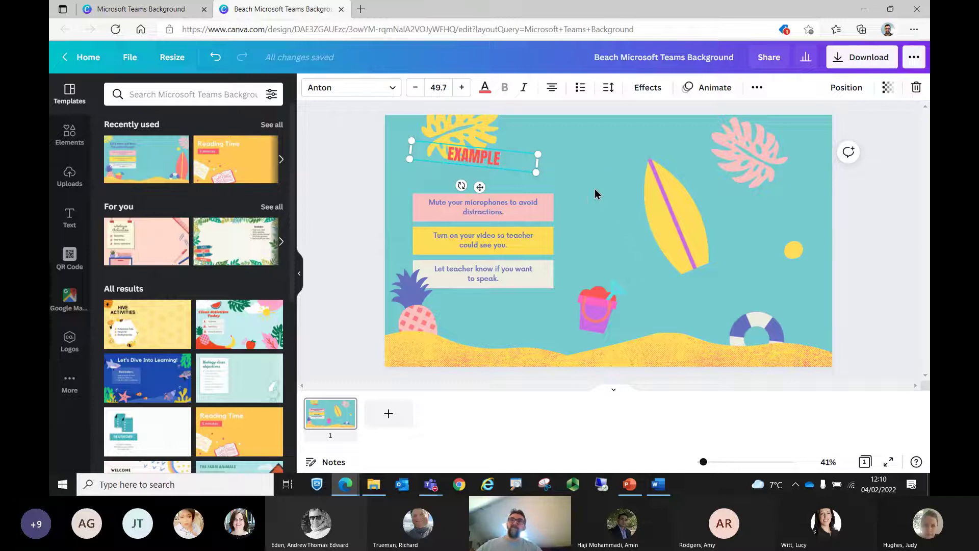
{"action": "left_click", "coordinate": [530, 214]}
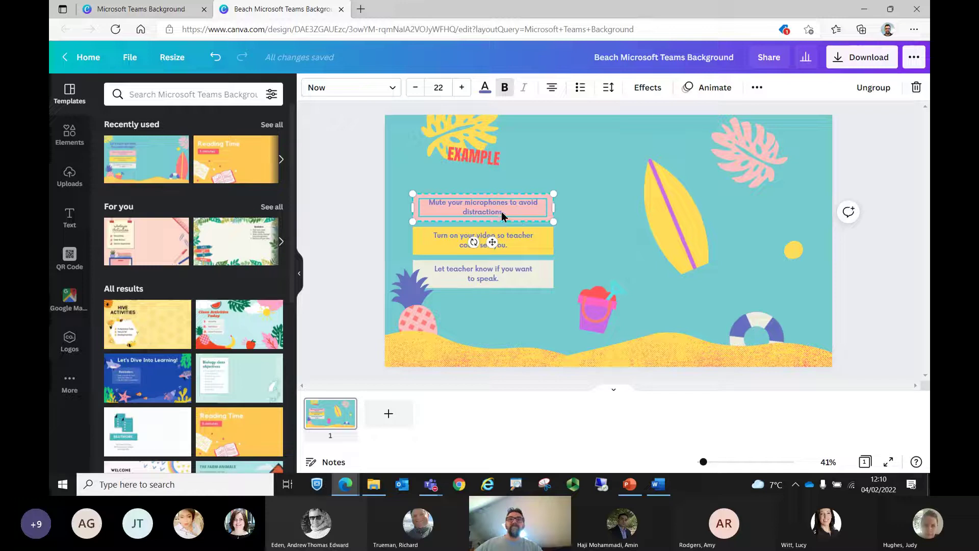
- Ungroup the 'Mute your microphones' note, realign its text on the pink box, regroup, and set it higher
{"action": "mouse_move", "coordinate": [533, 204]}
{"action": "left_mouse_down"}
{"action": "mouse_move", "coordinate": [562, 190]}
{"action": "mouse_move", "coordinate": [529, 208]}
{"action": "mouse_move", "coordinate": [535, 202]}
{"action": "left_mouse_up"}
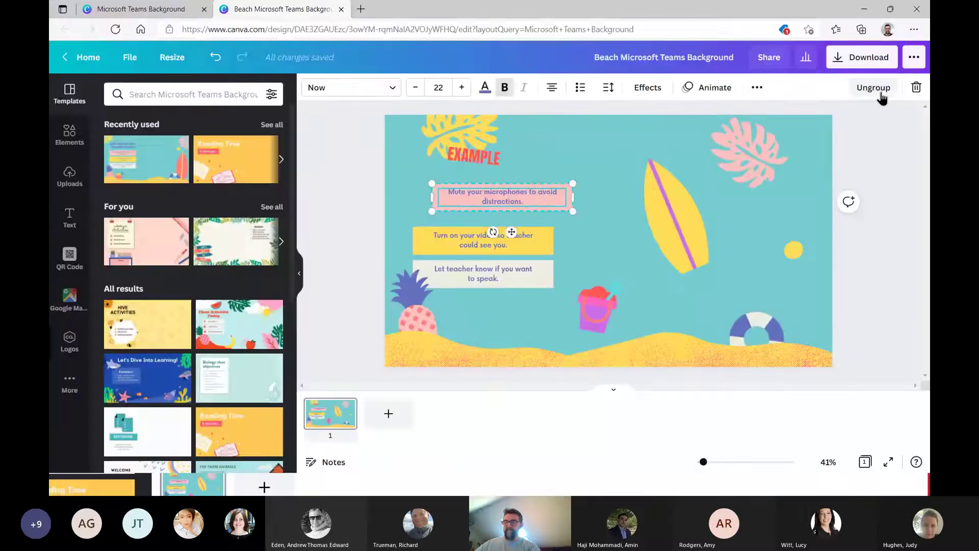
{"action": "left_click", "coordinate": [879, 94]}
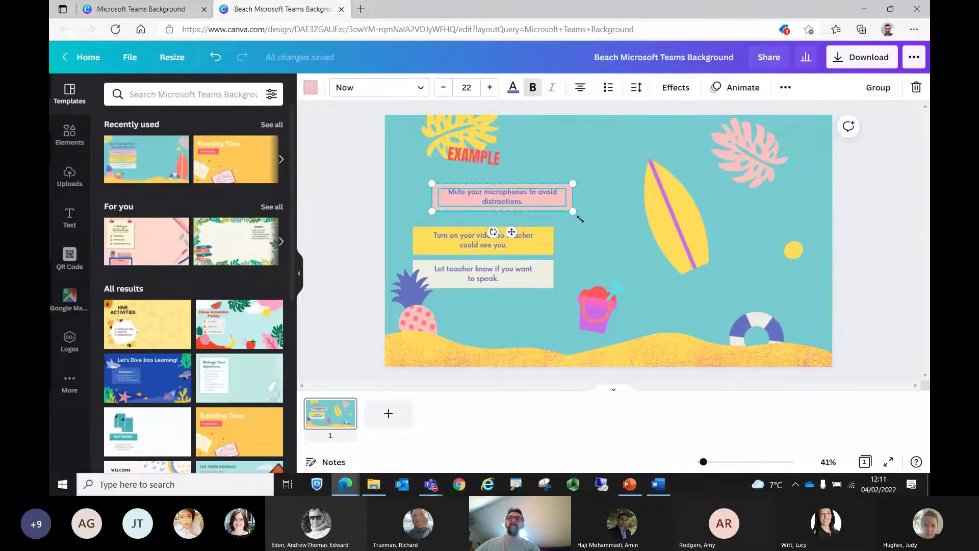
{"action": "left_click", "coordinate": [528, 196]}
{"action": "left_click_drag", "start_coordinate": [522, 188], "coordinate": [582, 168]}
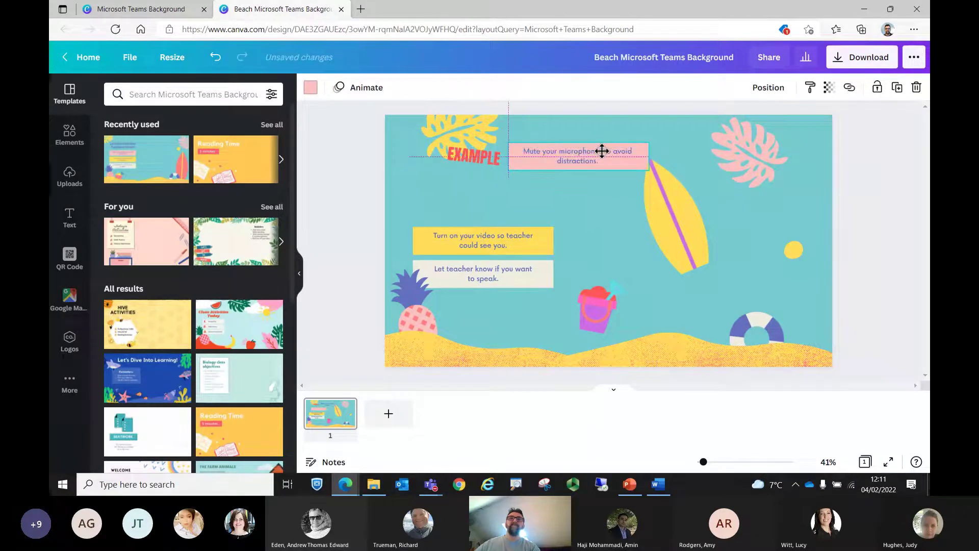
{"action": "left_click_drag", "start_coordinate": [602, 151], "coordinate": [600, 152]}
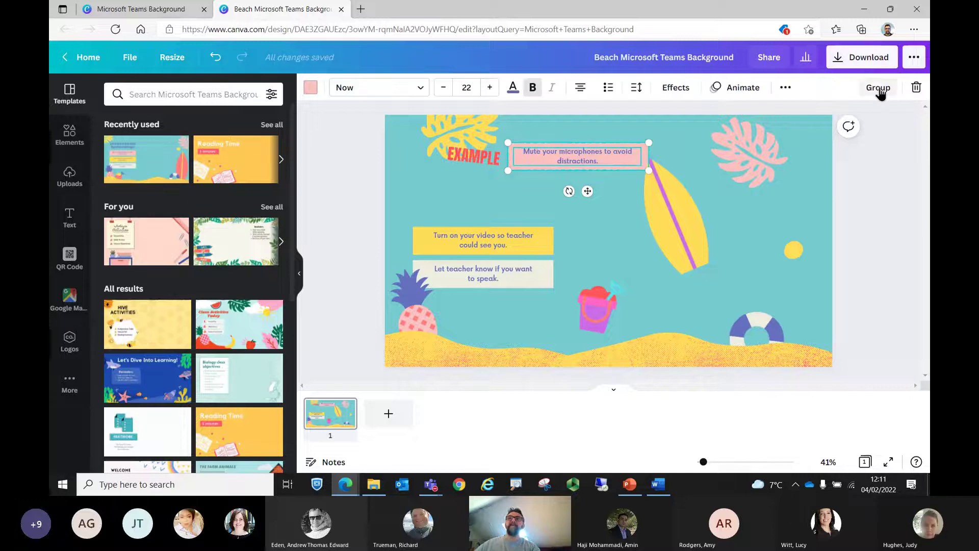
{"action": "left_click", "coordinate": [878, 88]}
{"action": "left_click_drag", "start_coordinate": [599, 167], "coordinate": [512, 202]}
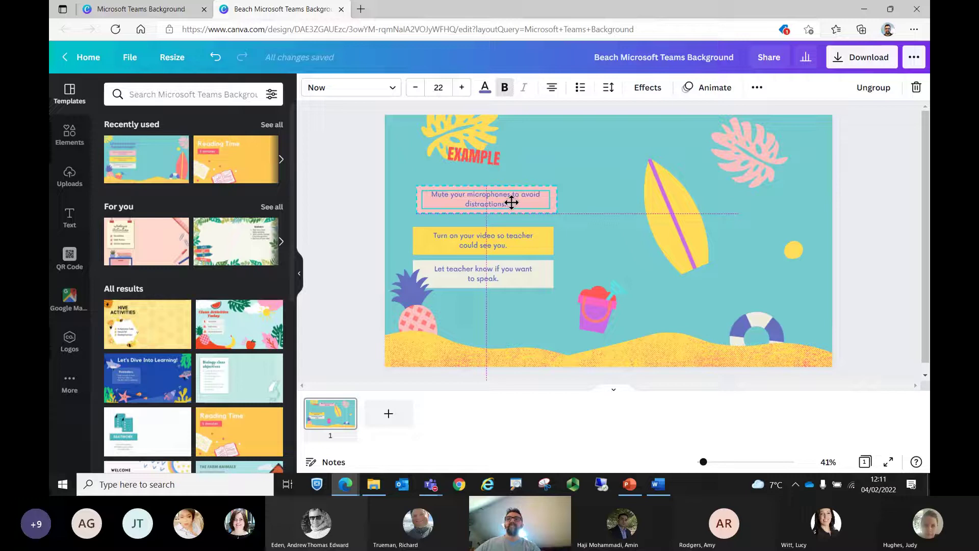
{"action": "left_click_drag", "start_coordinate": [511, 202], "coordinate": [511, 202]}
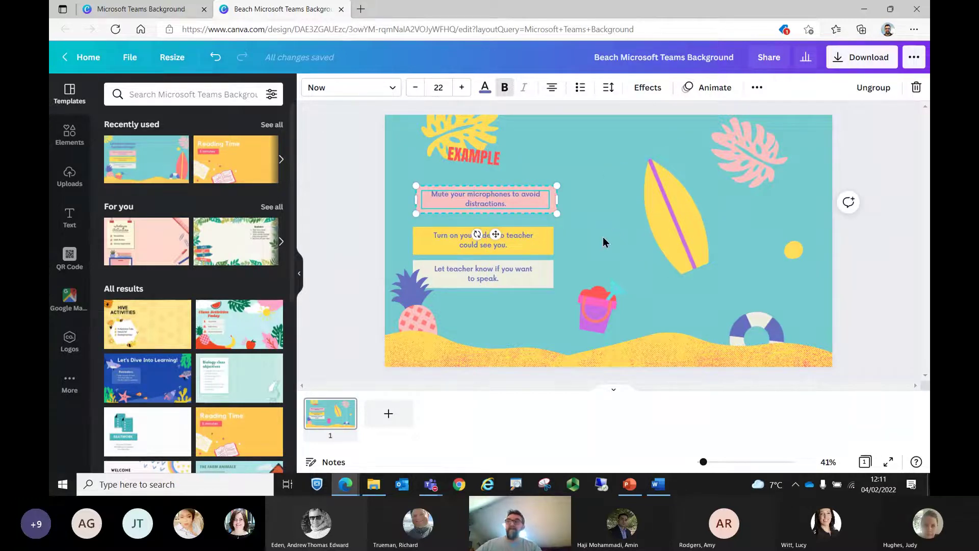
- Swap the beach page for the 'Biology class objectives' template, replacing the current page
{"action": "scroll", "coordinate": [242, 378], "scroll_direction": "down", "scroll_amount": 1}
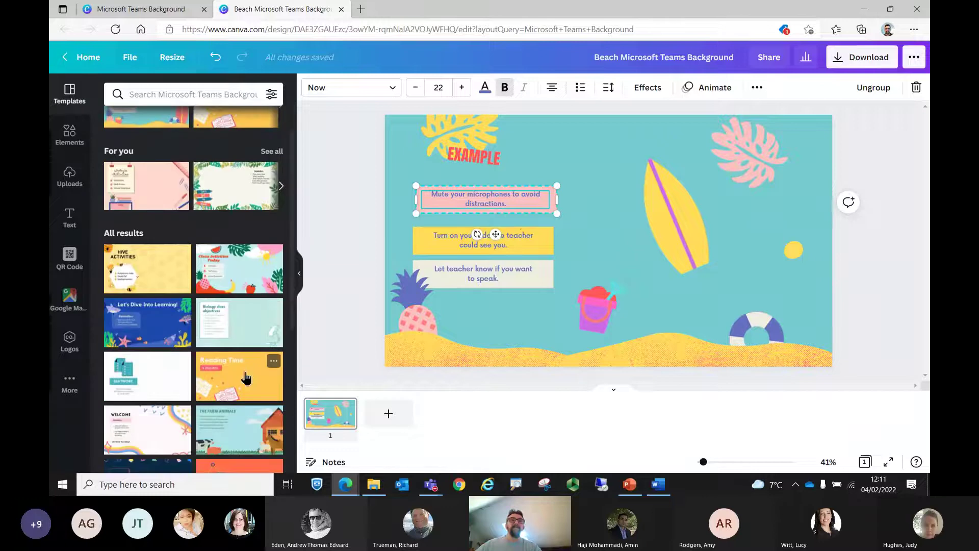
{"action": "scroll", "coordinate": [146, 252], "scroll_direction": "up", "scroll_amount": 1}
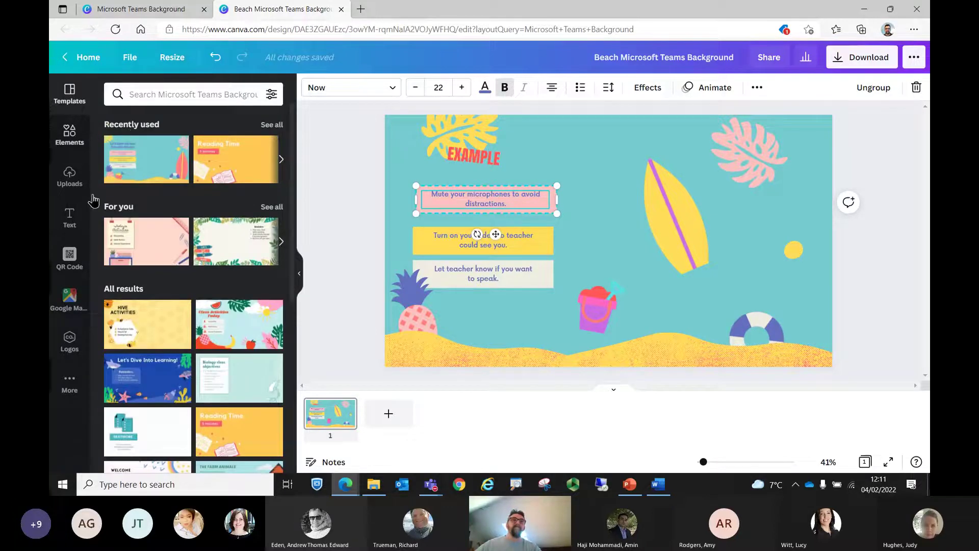
{"action": "left_click", "coordinate": [245, 386]}
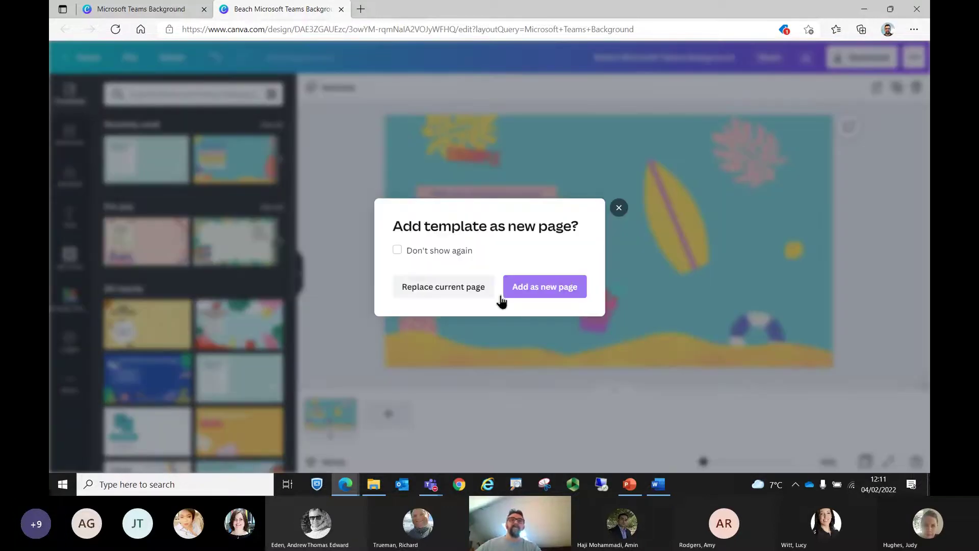
{"action": "left_click", "coordinate": [466, 289]}
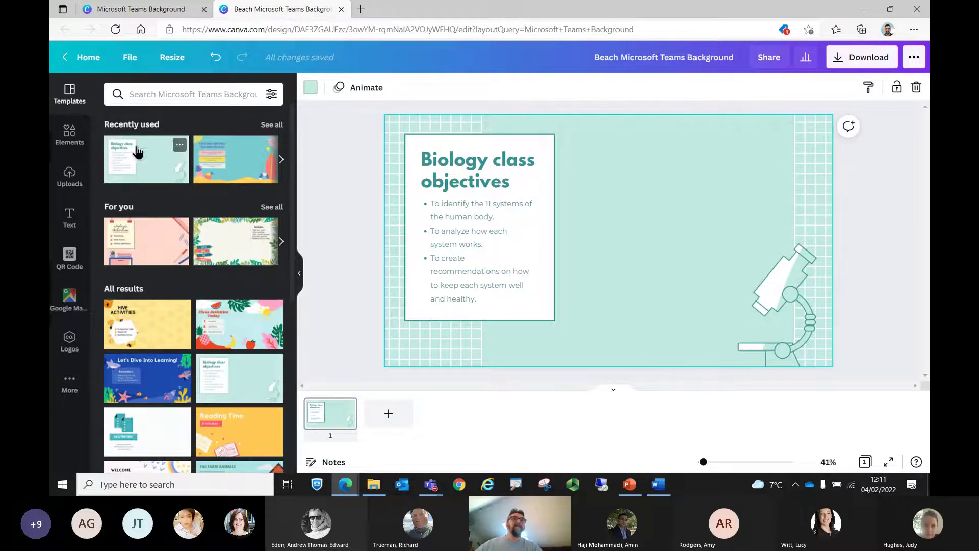
- Add a square shape to the Biology slide, shifting it right, tilting it slightly and shrinking it
{"action": "left_click", "coordinate": [72, 138]}
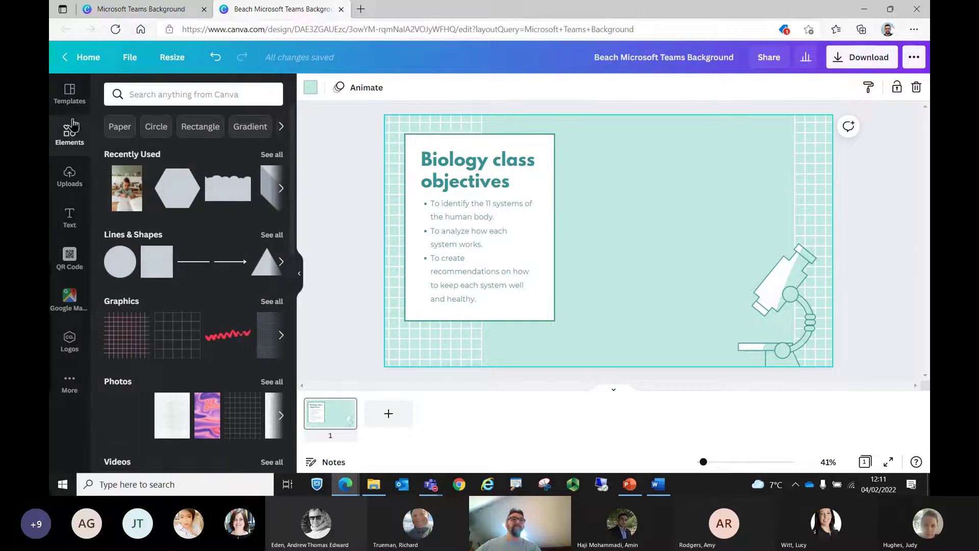
{"action": "left_click", "coordinate": [147, 275]}
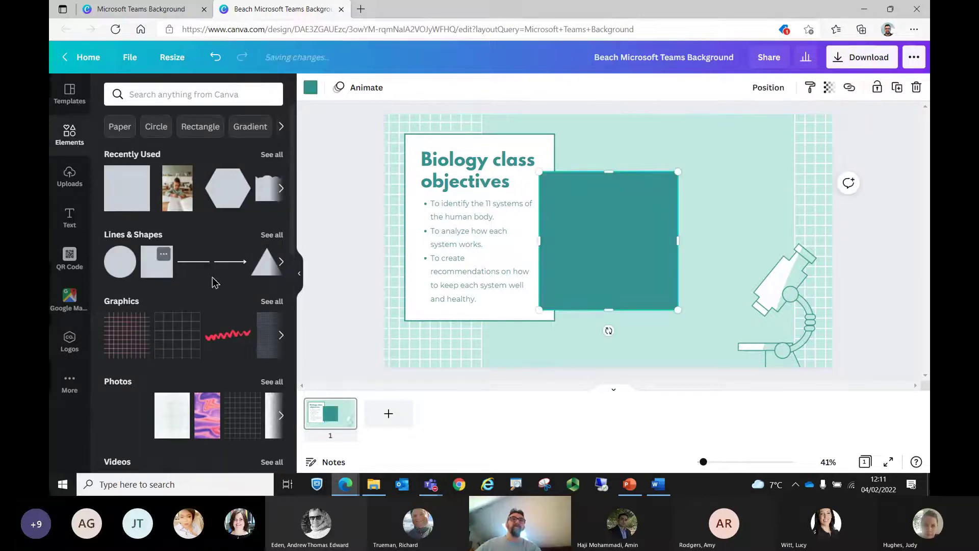
{"action": "left_click_drag", "start_coordinate": [617, 231], "coordinate": [645, 231]}
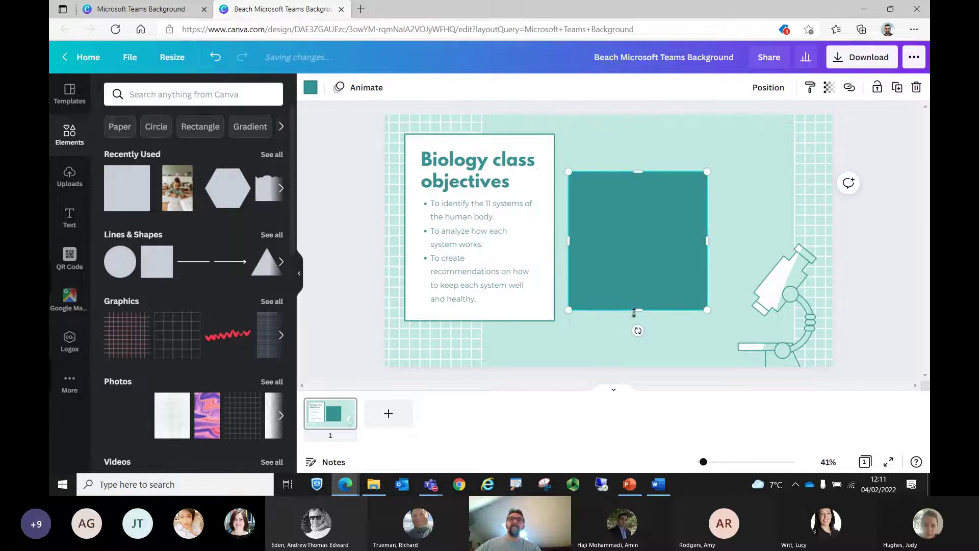
{"action": "left_click_drag", "start_coordinate": [634, 330], "coordinate": [665, 325]}
{"action": "left_click_drag", "start_coordinate": [725, 290], "coordinate": [696, 270]}
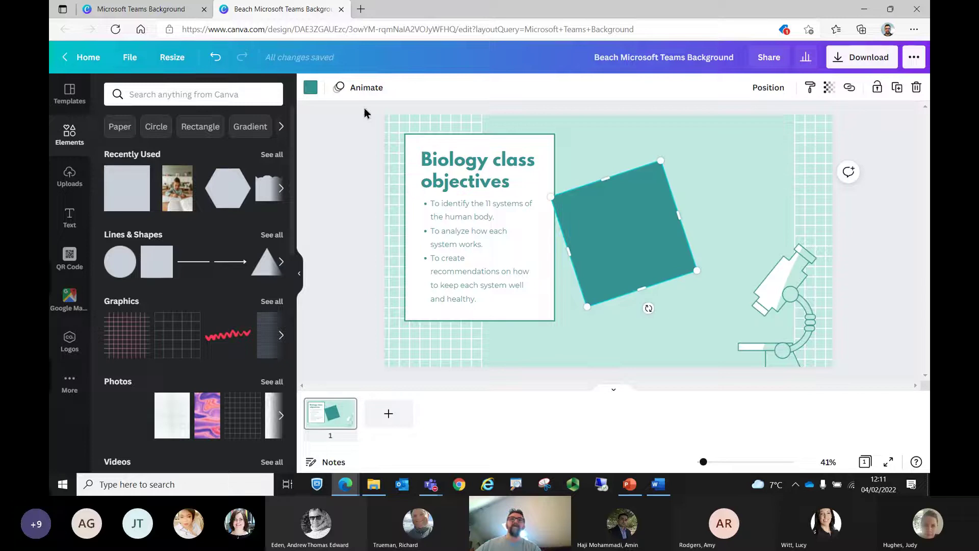
- Colour the square purple and move it up to the upper right
{"action": "left_click", "coordinate": [311, 87]}
{"action": "left_click", "coordinate": [208, 284]}
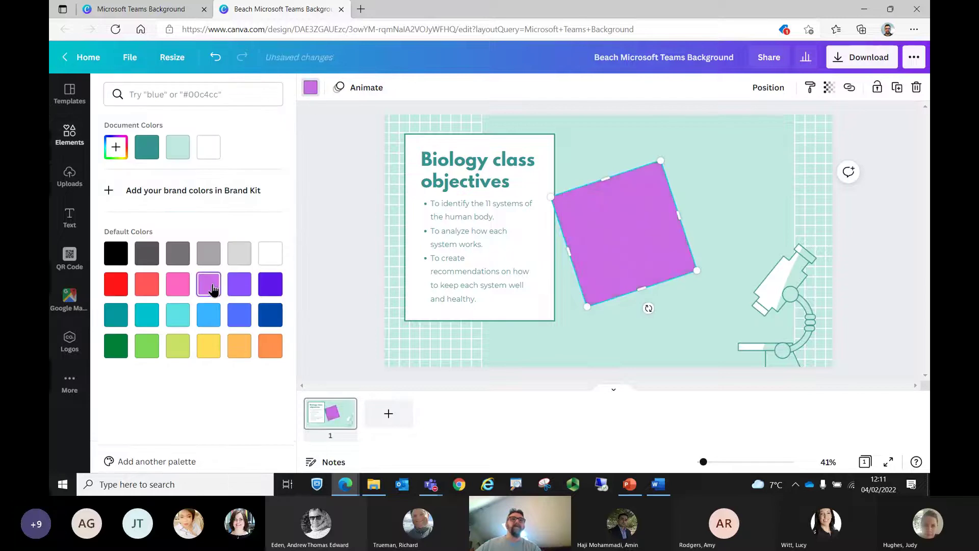
{"action": "left_click_drag", "start_coordinate": [642, 227], "coordinate": [686, 200]}
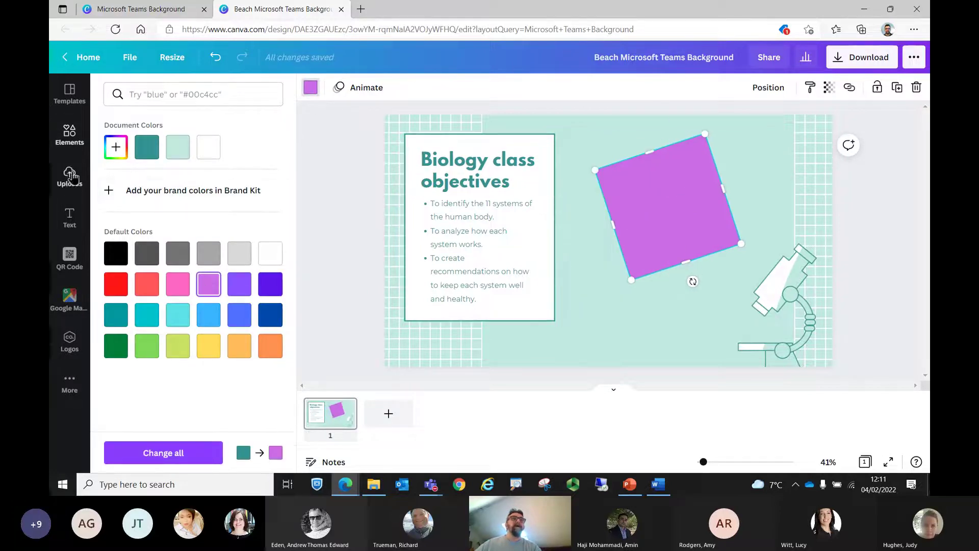
{"action": "left_click", "coordinate": [70, 134]}
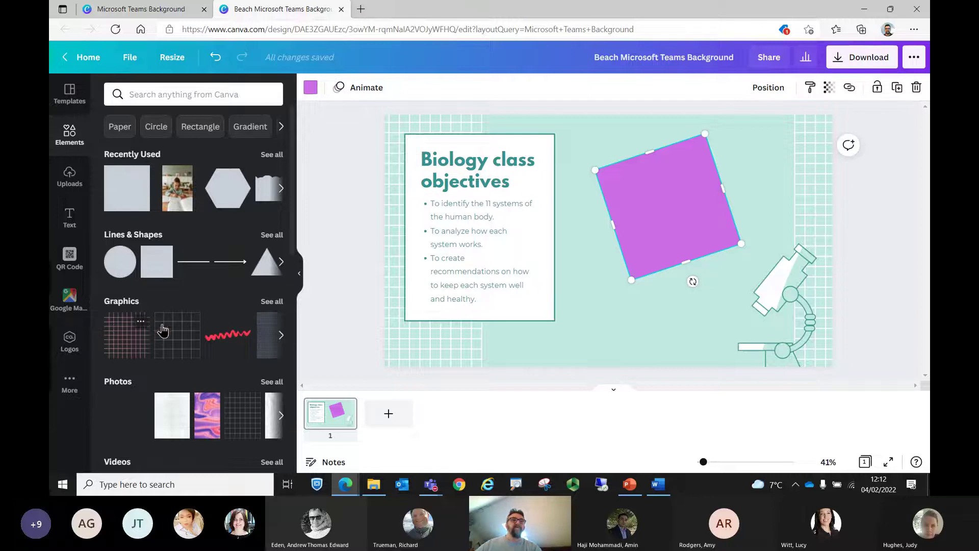
{"action": "left_click", "coordinate": [281, 336]}
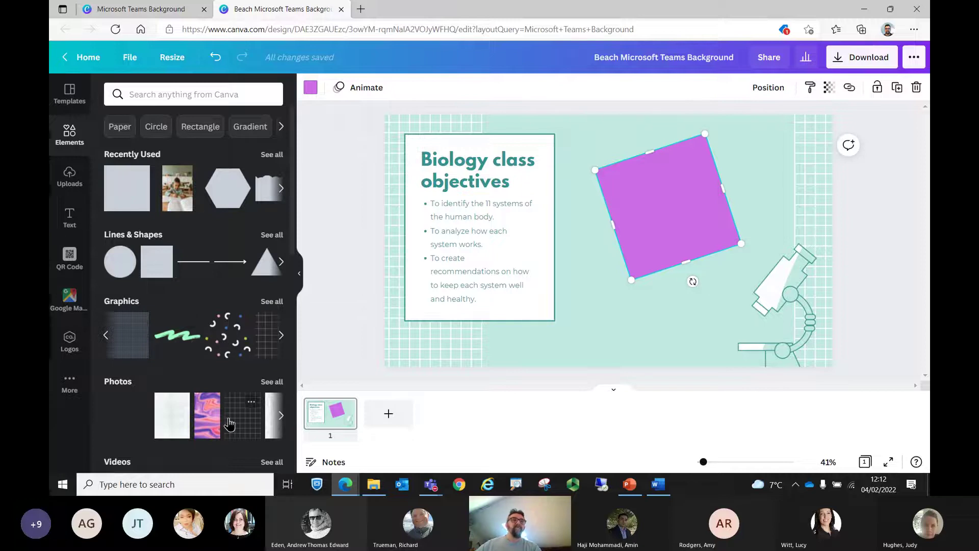
{"action": "left_click", "coordinate": [281, 417]}
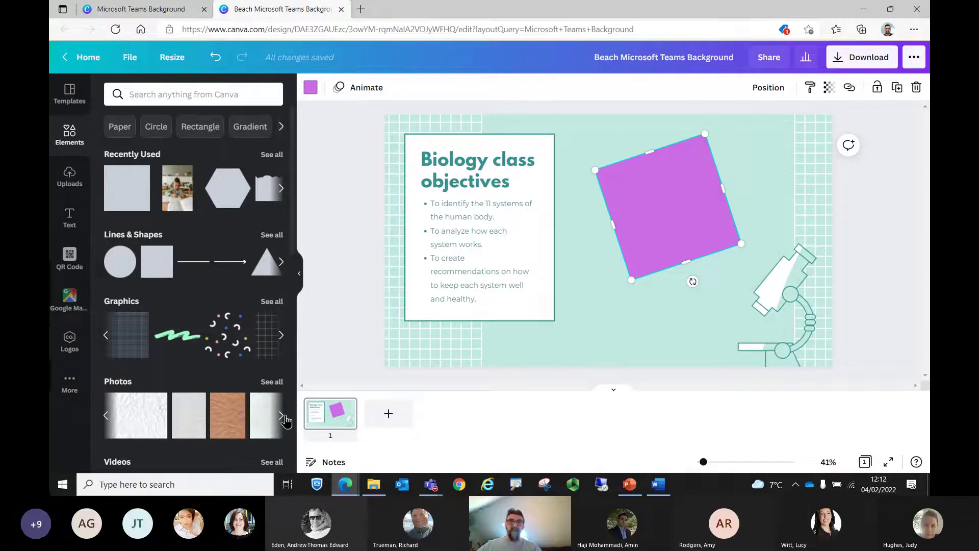
{"action": "left_click", "coordinate": [281, 417]}
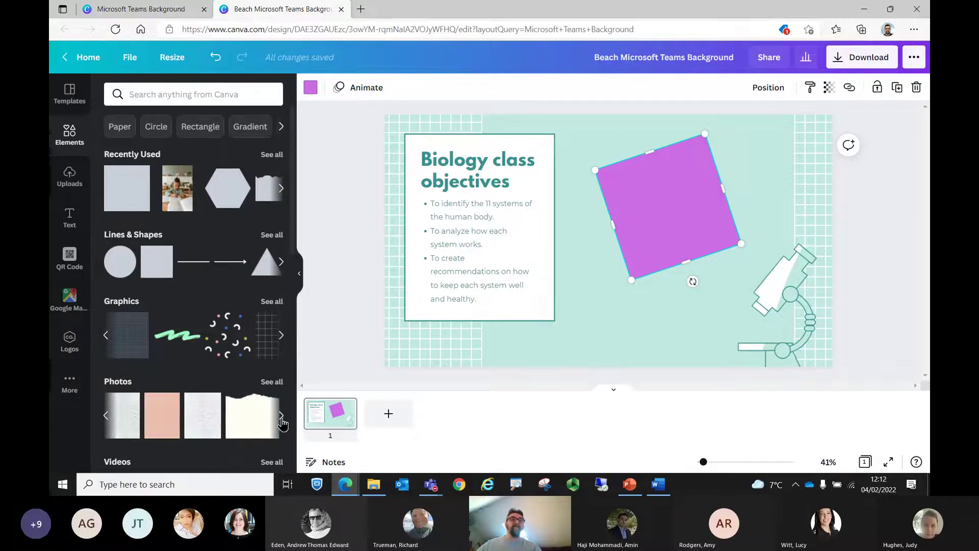
{"action": "scroll", "coordinate": [259, 403], "scroll_direction": "down", "scroll_amount": 2}
{"action": "scroll", "coordinate": [259, 403], "scroll_direction": "down", "scroll_amount": 1}
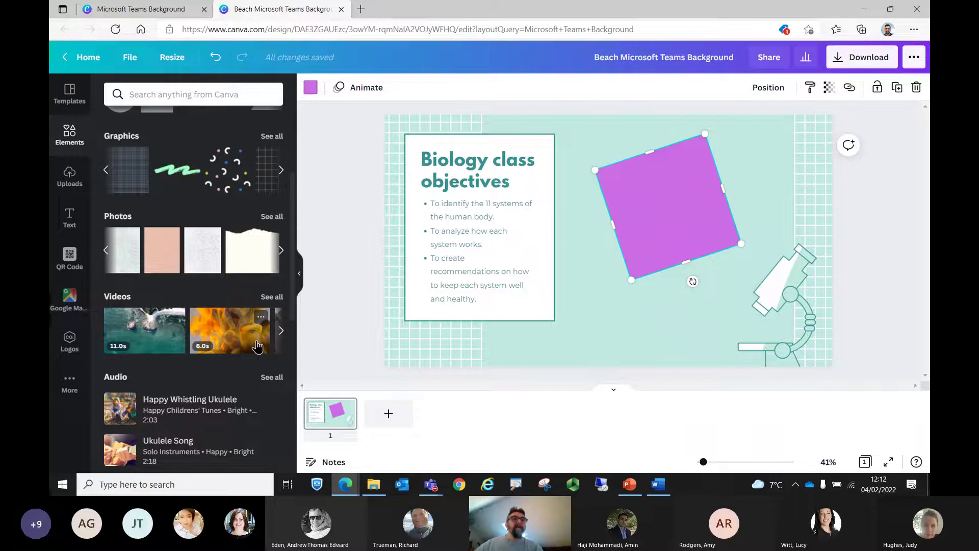
{"action": "scroll", "coordinate": [258, 334], "scroll_direction": "down", "scroll_amount": 4}
{"action": "scroll", "coordinate": [255, 334], "scroll_direction": "down", "scroll_amount": 2}
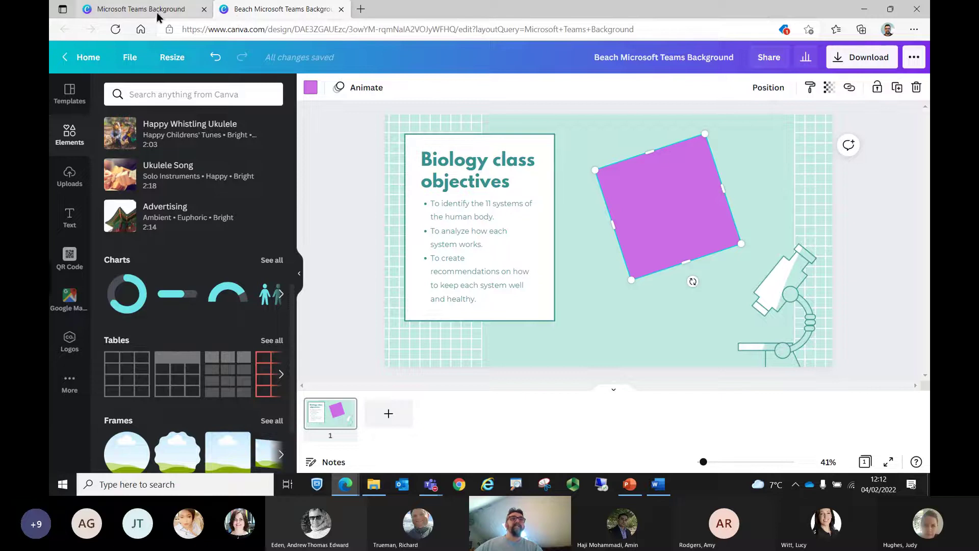
- Open 'Using Canva For Infographics' from All your designs and zoom in to review its charts
{"action": "left_click", "coordinate": [177, 13]}
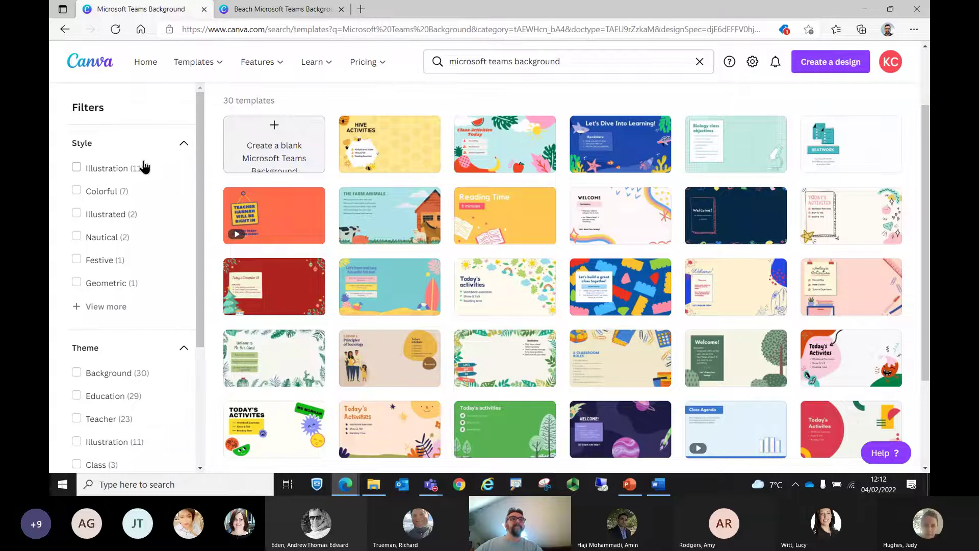
{"action": "left_click", "coordinate": [116, 181]}
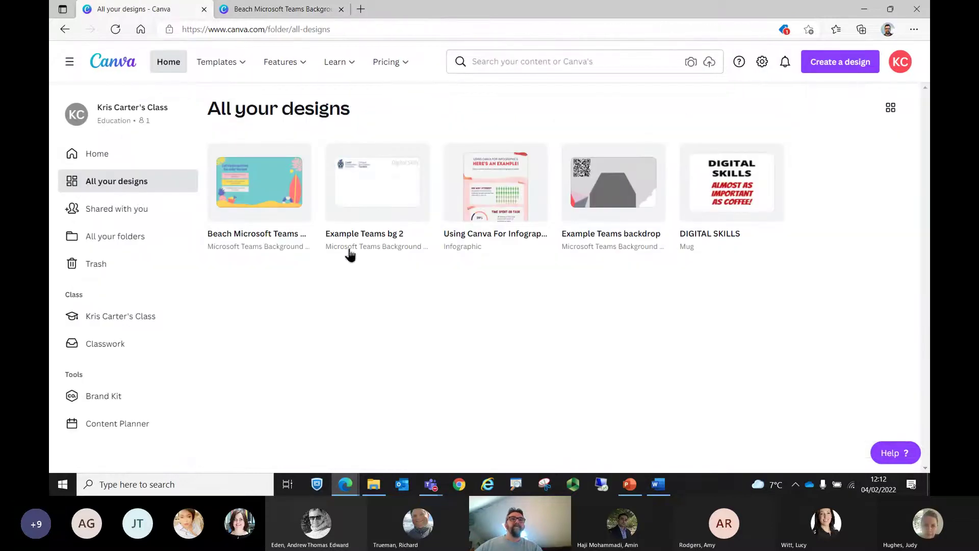
{"action": "left_click", "coordinate": [502, 195]}
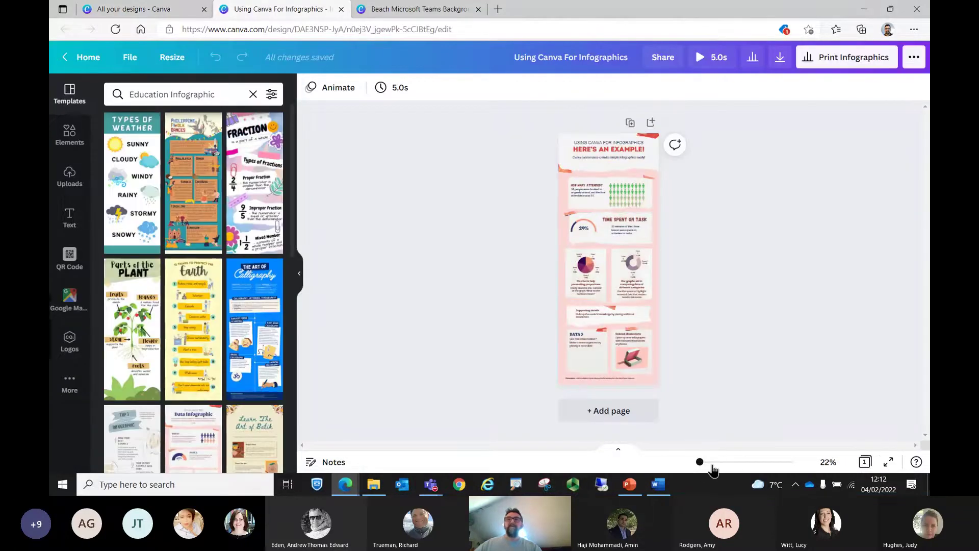
{"action": "mouse_move", "coordinate": [700, 462]}
{"action": "left_mouse_down"}
{"action": "mouse_move", "coordinate": [729, 463]}
{"action": "mouse_move", "coordinate": [702, 463]}
{"action": "mouse_move", "coordinate": [718, 465]}
{"action": "mouse_move", "coordinate": [710, 463]}
{"action": "left_mouse_up"}
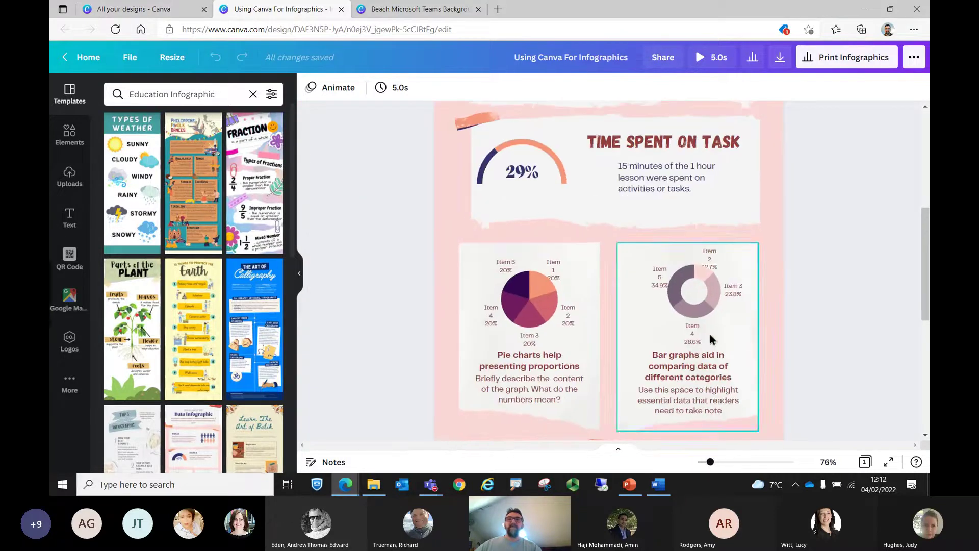
{"action": "scroll", "coordinate": [813, 322], "scroll_direction": "up", "scroll_amount": 2}
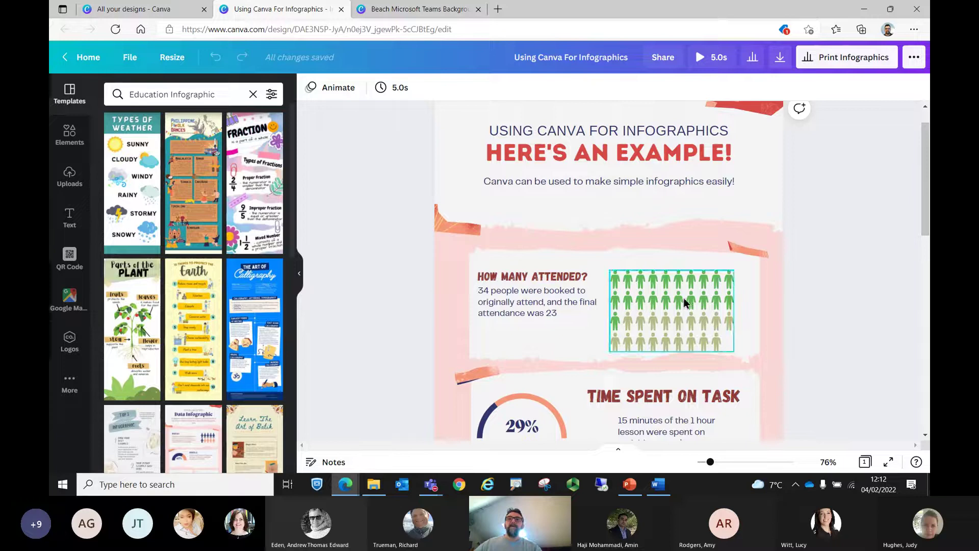
- Set the attendance pictogram to 47 items, 26 filled, spacing 0, with bicycle icons
{"action": "left_click", "coordinate": [650, 311]}
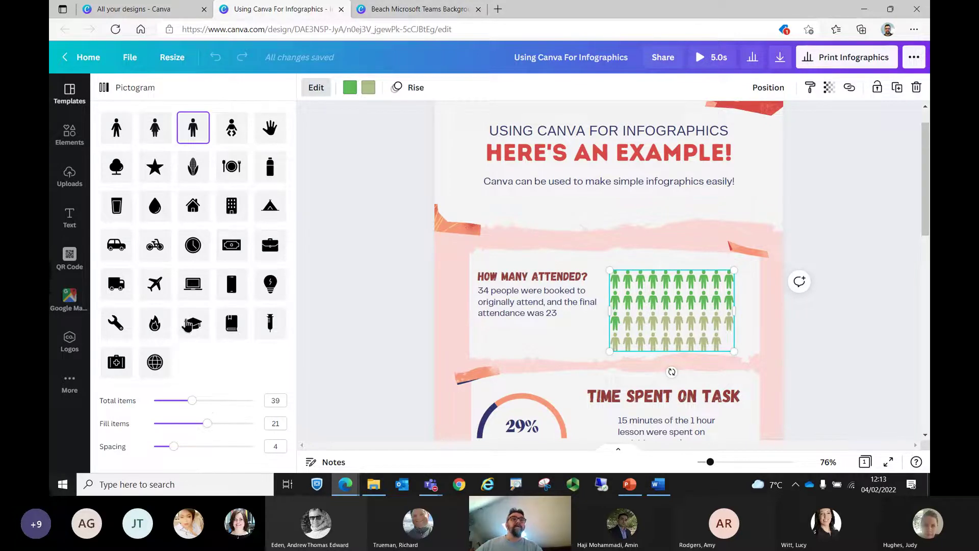
{"action": "left_click_drag", "start_coordinate": [193, 402], "coordinate": [155, 440]}
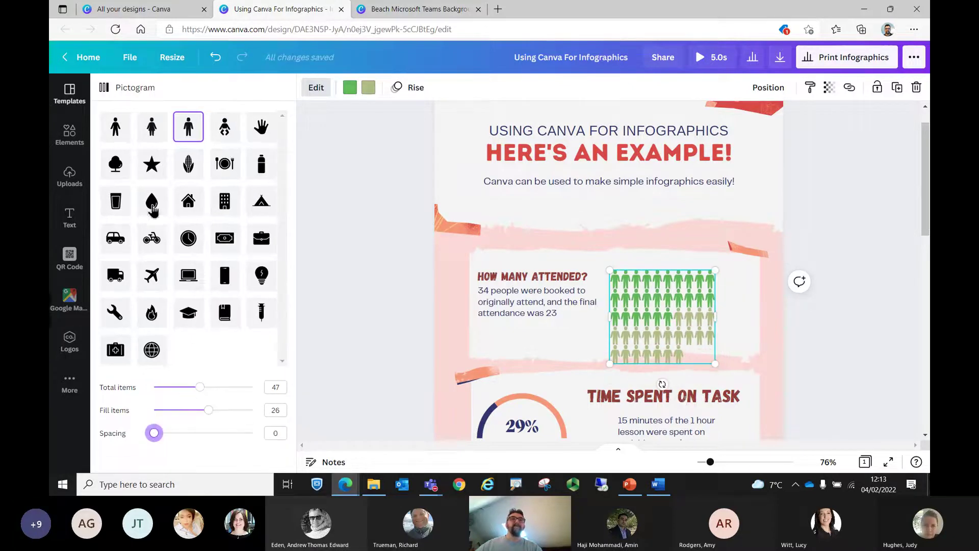
{"action": "left_click", "coordinate": [154, 174]}
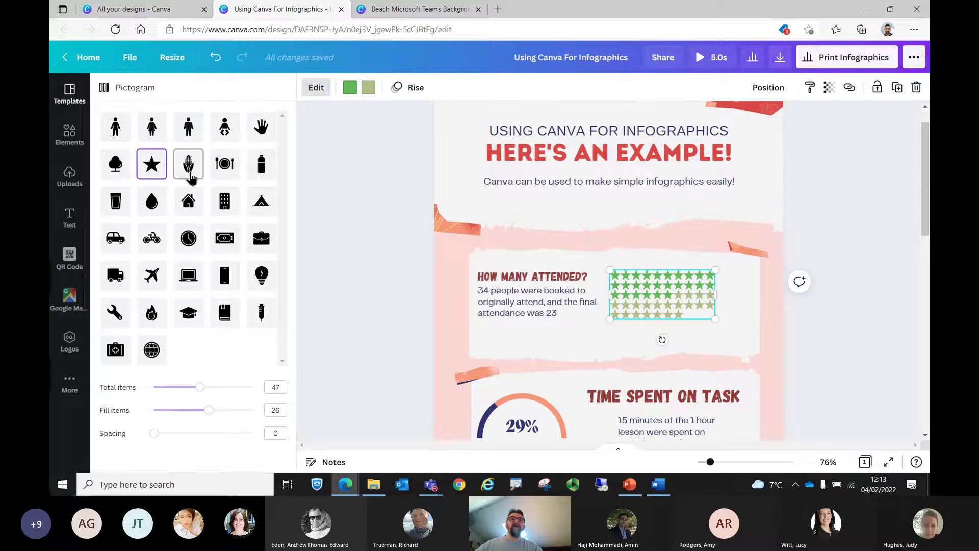
{"action": "left_click", "coordinate": [188, 166]}
{"action": "left_click", "coordinate": [188, 205]}
{"action": "left_click", "coordinate": [189, 229]}
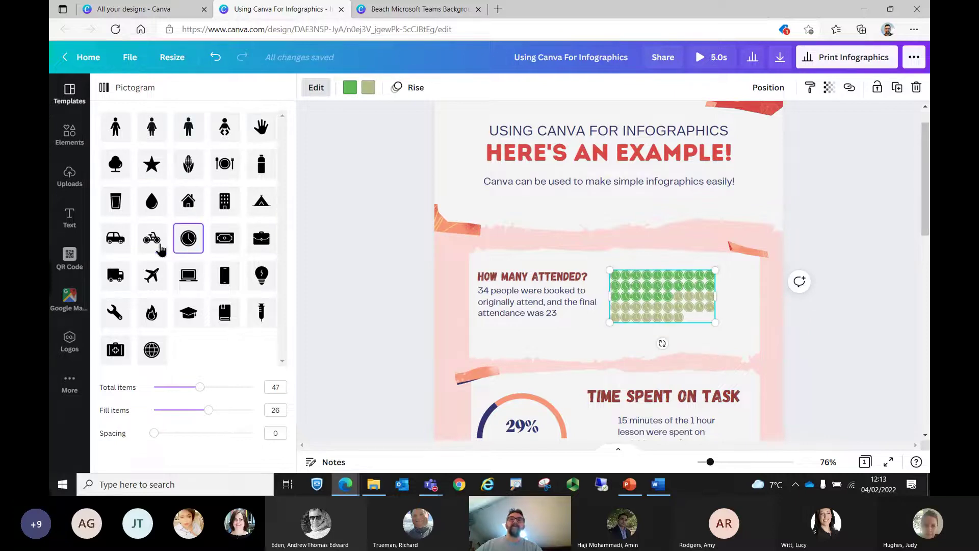
{"action": "left_click", "coordinate": [157, 246]}
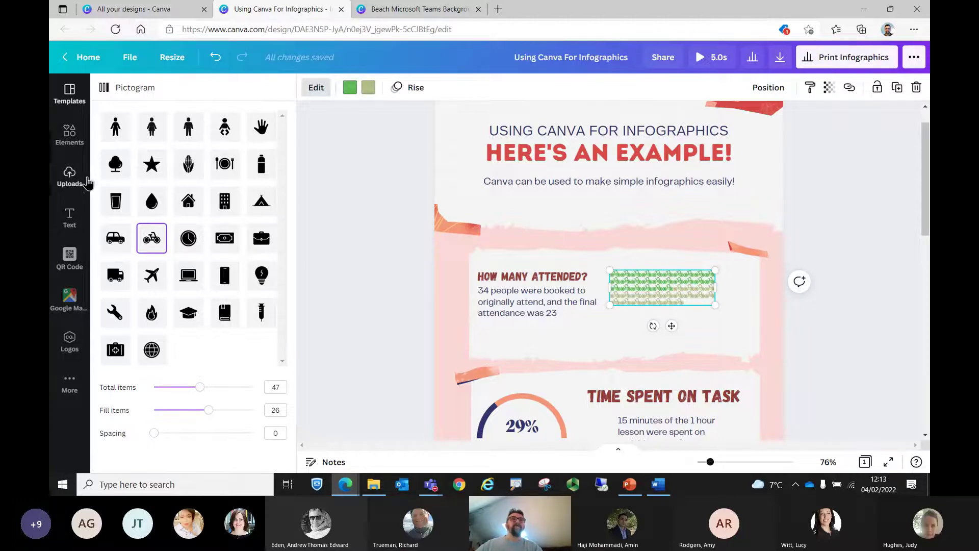
- Add the Cardiff Met logo from Uploads, shrink it, and centre it below the subtitle
{"action": "left_click", "coordinate": [71, 177]}
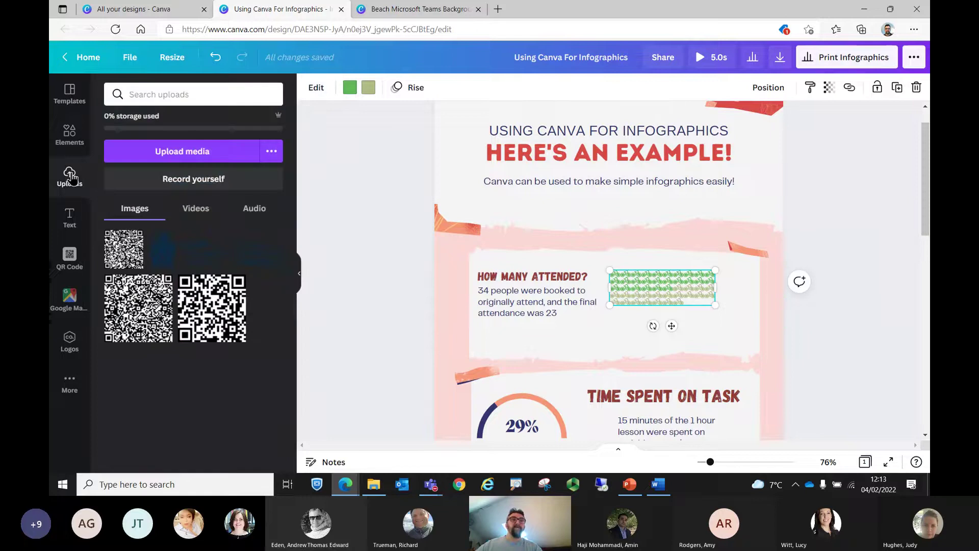
{"action": "mouse_move", "coordinate": [184, 264]}
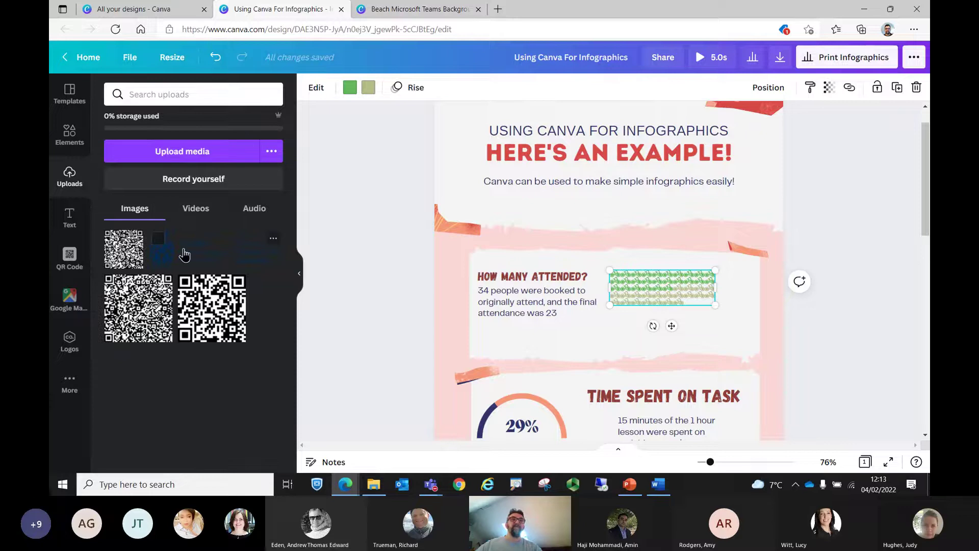
{"action": "left_click_drag", "start_coordinate": [188, 251], "coordinate": [501, 200]}
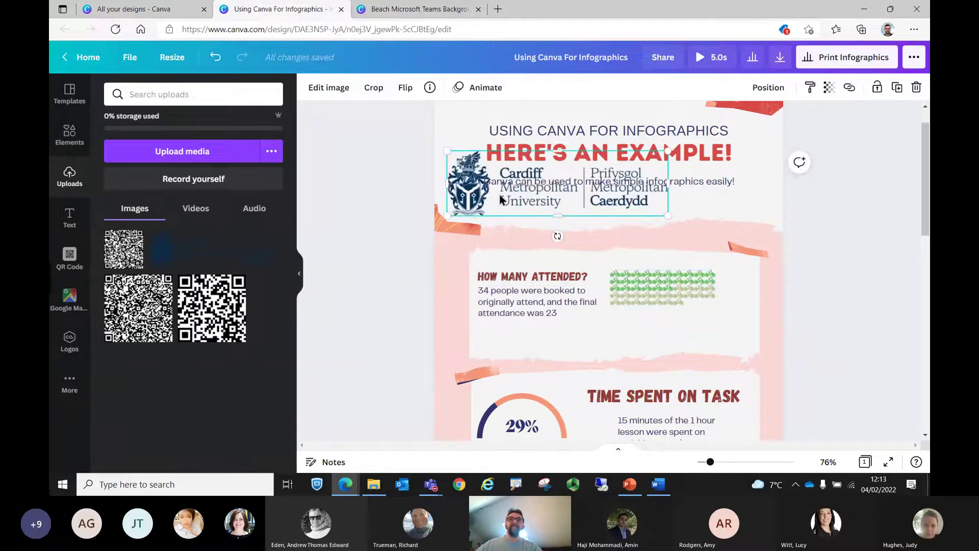
{"action": "left_click_drag", "start_coordinate": [668, 215], "coordinate": [556, 182]}
{"action": "left_click_drag", "start_coordinate": [455, 153], "coordinate": [564, 207]}
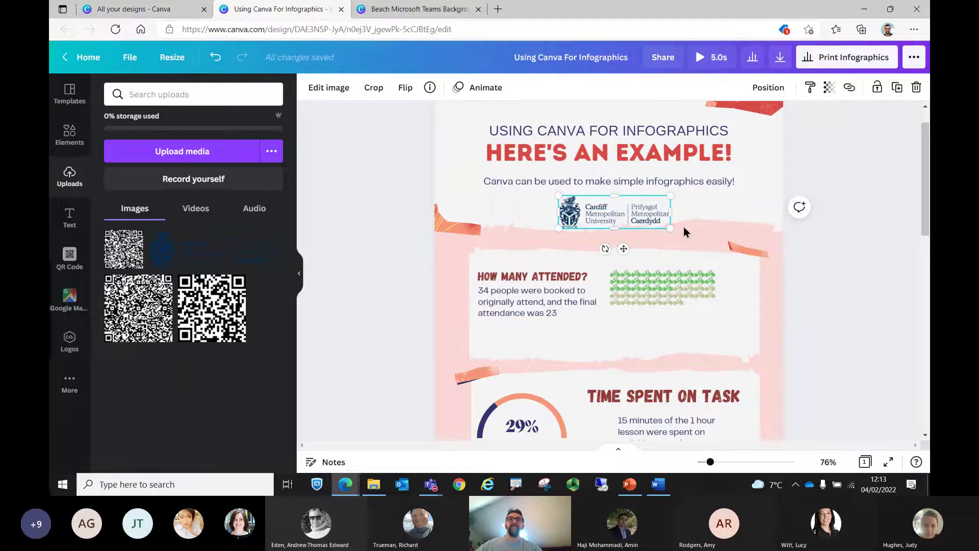
{"action": "left_click", "coordinate": [828, 250]}
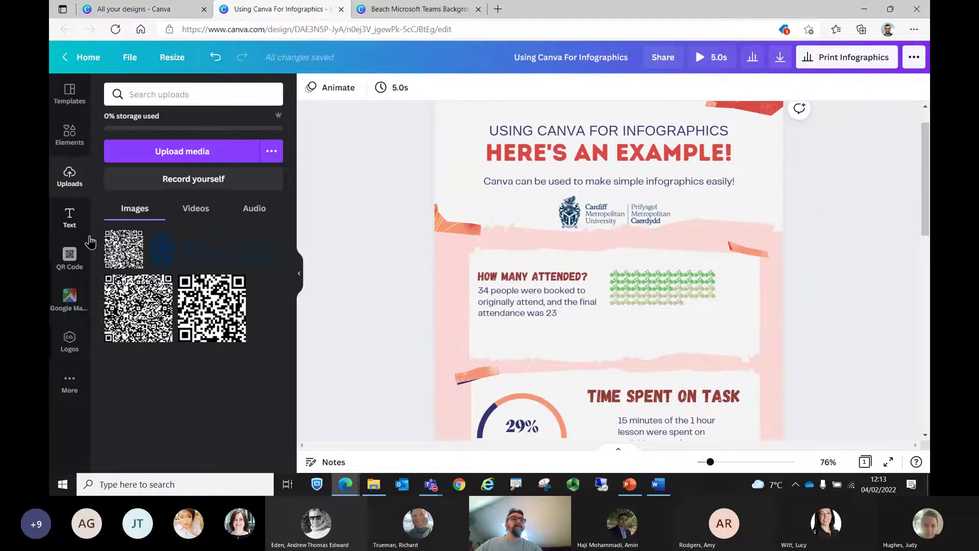
- Add an 'Add a heading' text box and drag it up near the page top over the logo
{"action": "left_click", "coordinate": [67, 217]}
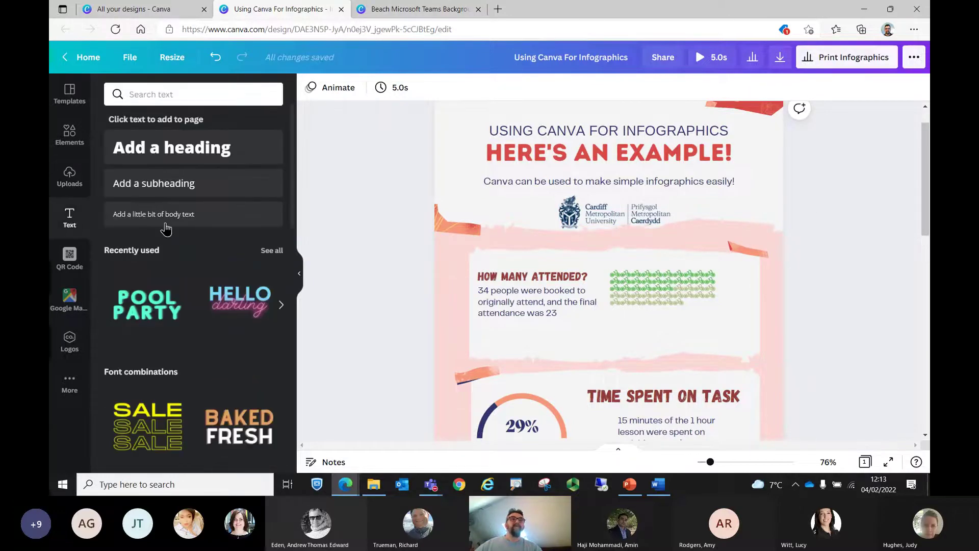
{"action": "left_click", "coordinate": [173, 158]}
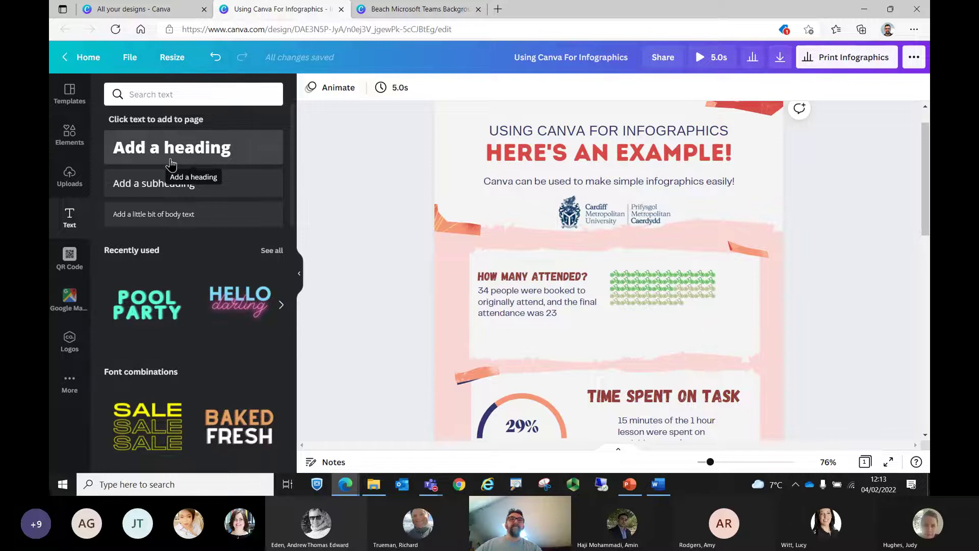
{"action": "left_click", "coordinate": [182, 155]}
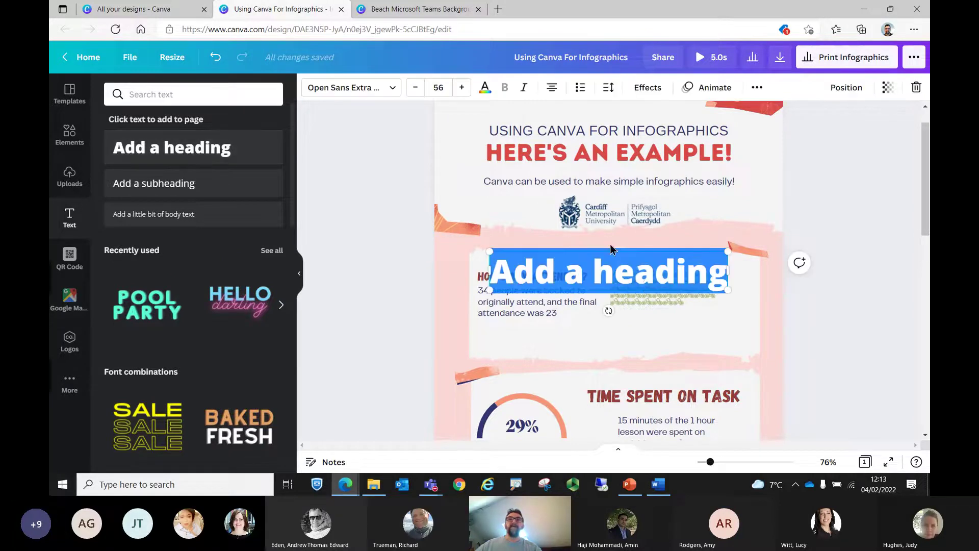
{"action": "left_click", "coordinate": [641, 268]}
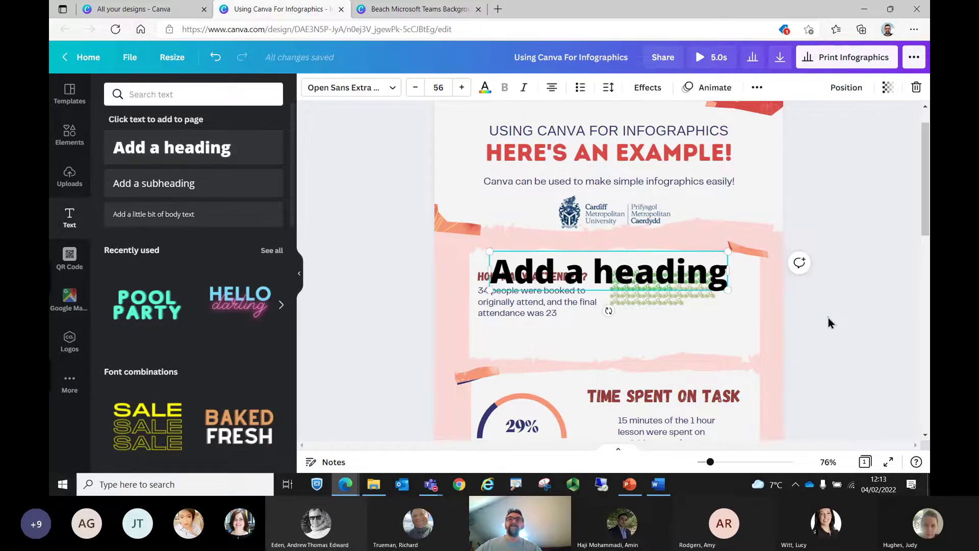
{"action": "left_click_drag", "start_coordinate": [688, 272], "coordinate": [688, 215]}
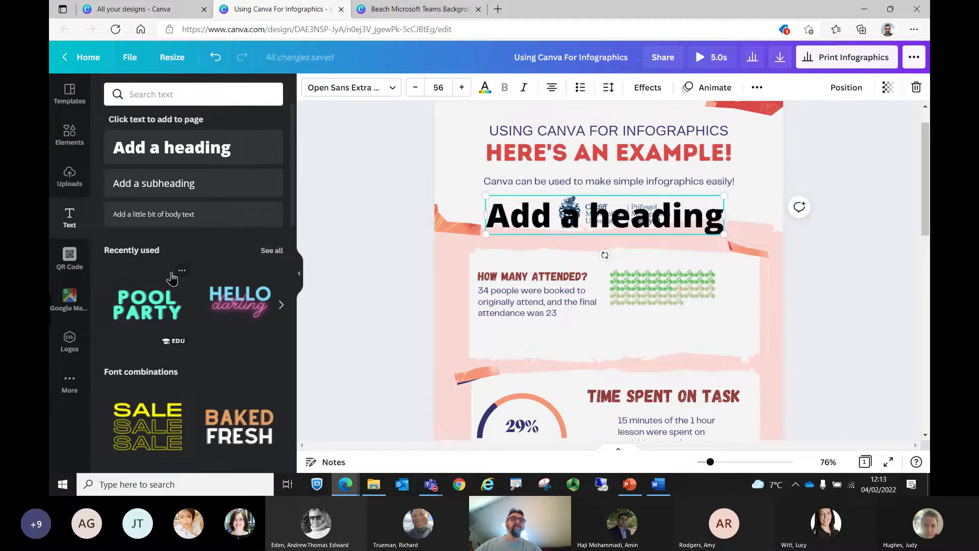
{"action": "scroll", "coordinate": [161, 343], "scroll_direction": "down", "scroll_amount": 6}
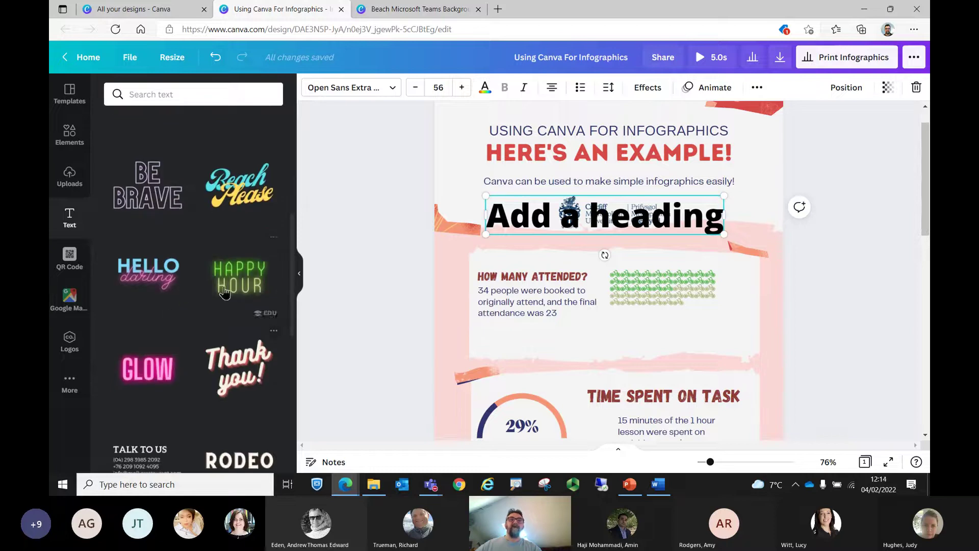
- Add a 'Thank you!' text, briefly retype 'Thank' as 'KRIS' then undo it, and close the design
{"action": "left_click_drag", "start_coordinate": [236, 366], "coordinate": [601, 301]}
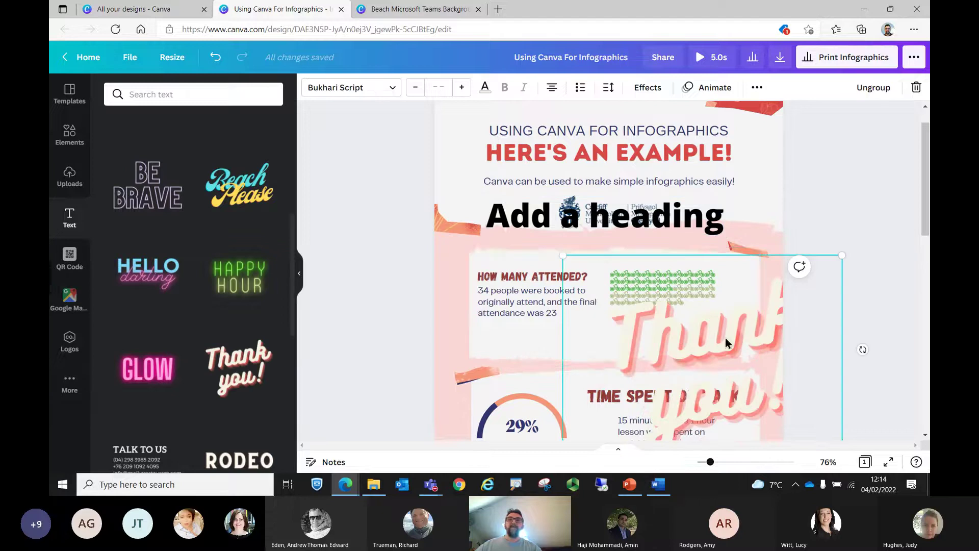
{"action": "double_click", "coordinate": [661, 332]}
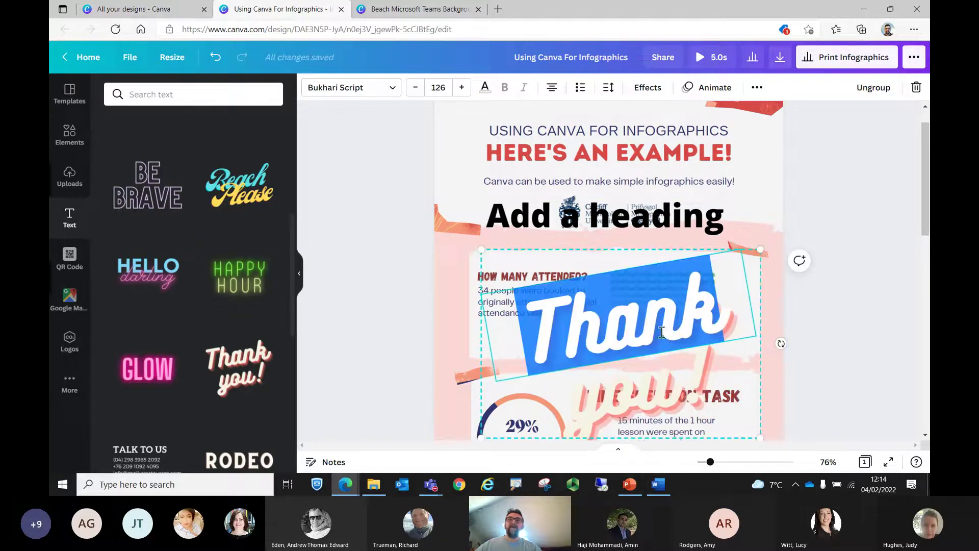
{"action": "type", "text": "KRIS"}
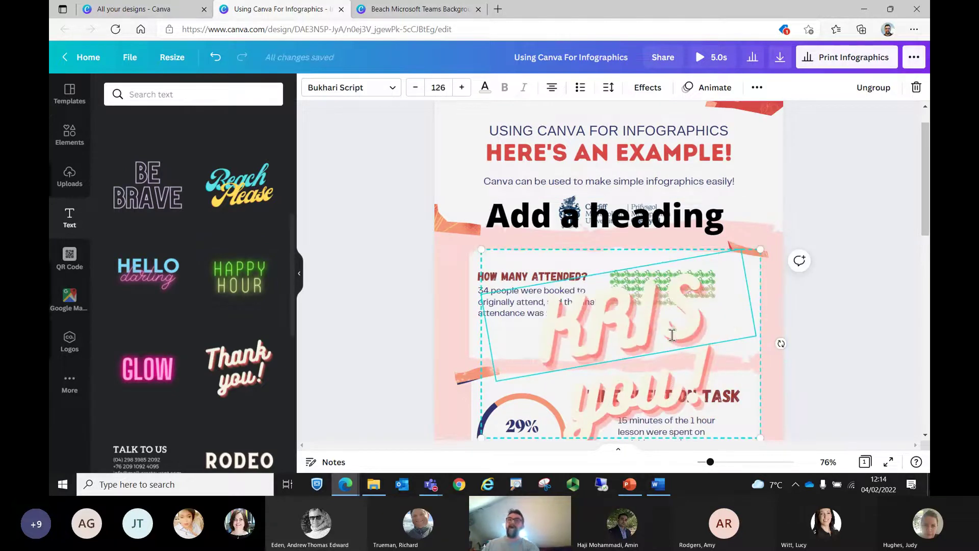
{"action": "key", "text": "BackSpace"}
{"action": "key", "text": "BackSpace"}
{"action": "key", "text": "BackSpace"}
{"action": "key", "text": "BackSpace"}
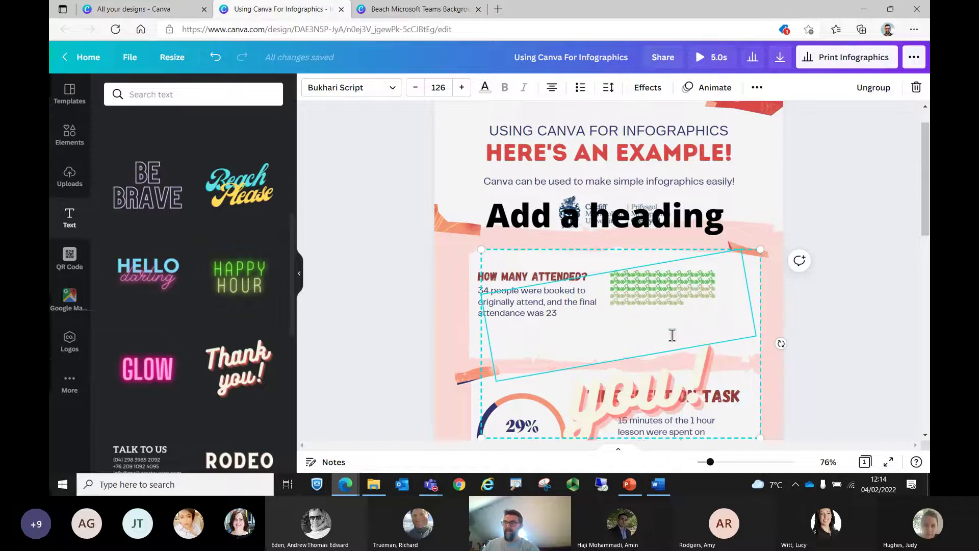
{"action": "key", "text": "ctrl+z"}
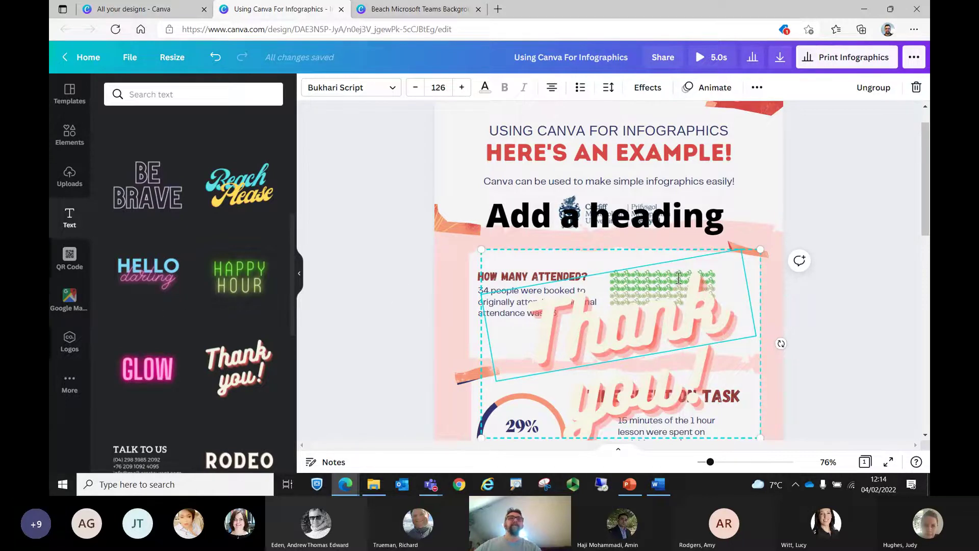
{"action": "left_click", "coordinate": [342, 8]}
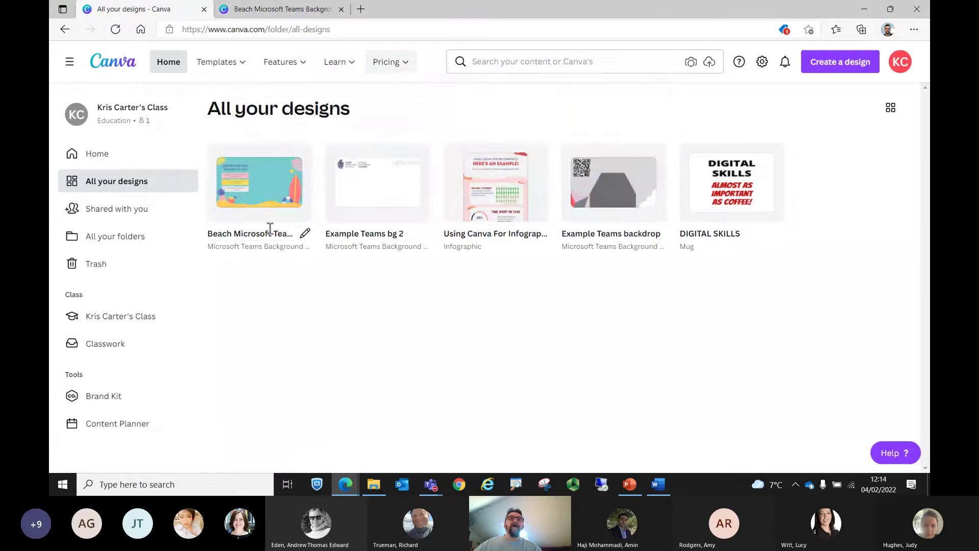
- Open 'Example Teams bg 2', search Google Maps for 'cyncoed', and drag the Cyncoed map onto the page
{"action": "left_click", "coordinate": [392, 215]}
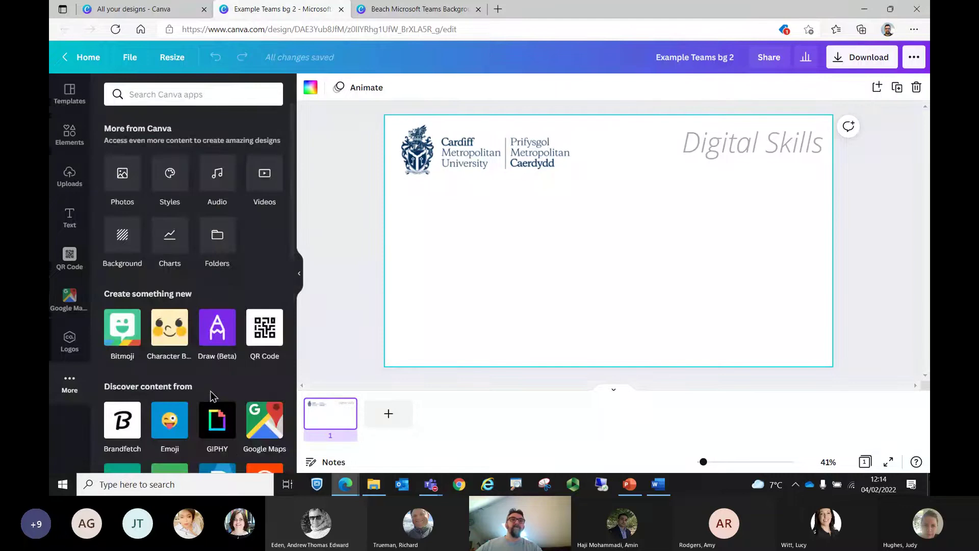
{"action": "scroll", "coordinate": [213, 396], "scroll_direction": "down", "scroll_amount": 3}
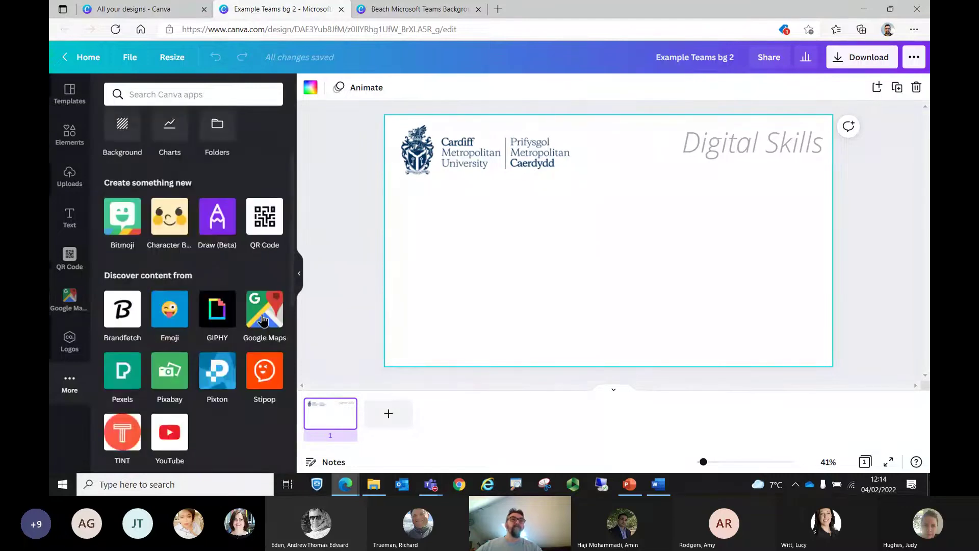
{"action": "left_click", "coordinate": [69, 299]}
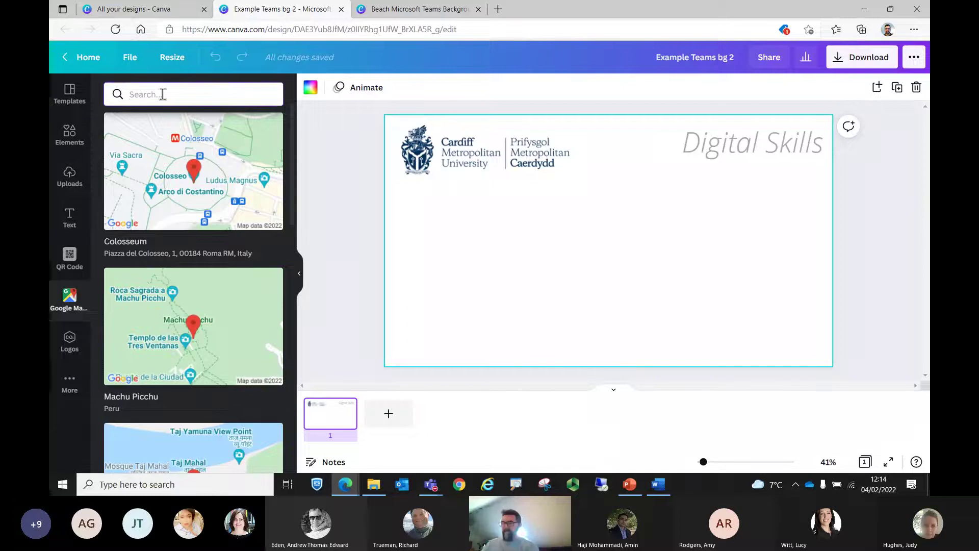
{"action": "type", "text": "cyncoed"}
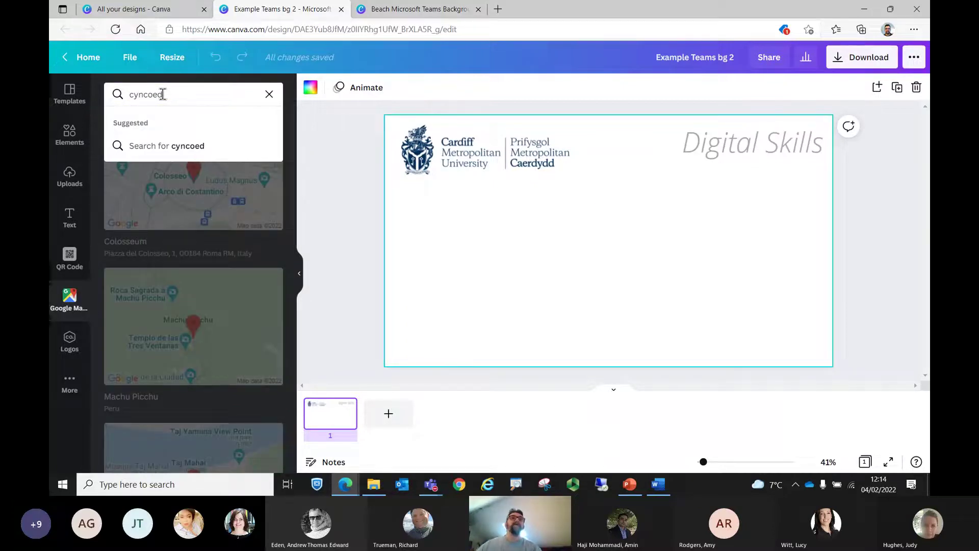
{"action": "key", "text": "Return"}
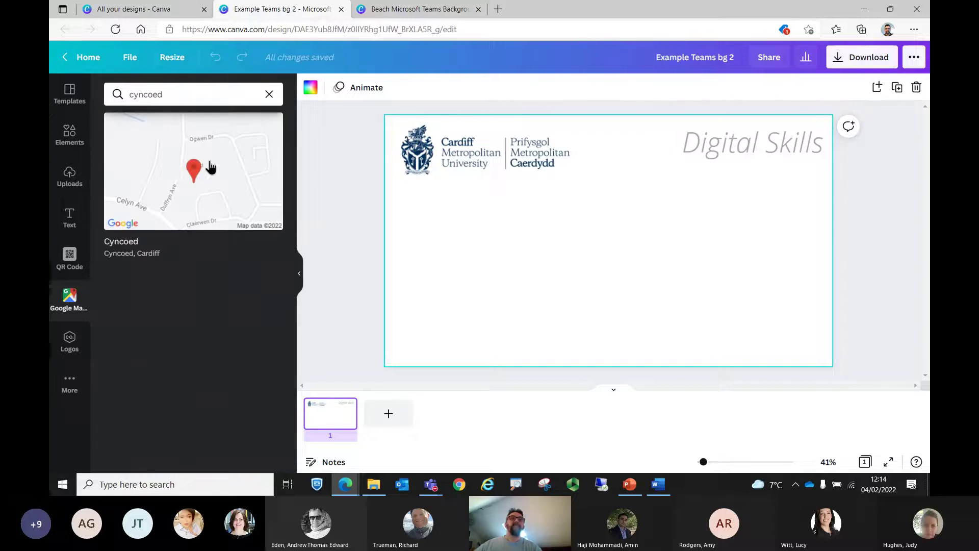
{"action": "left_click_drag", "start_coordinate": [175, 167], "coordinate": [500, 259]}
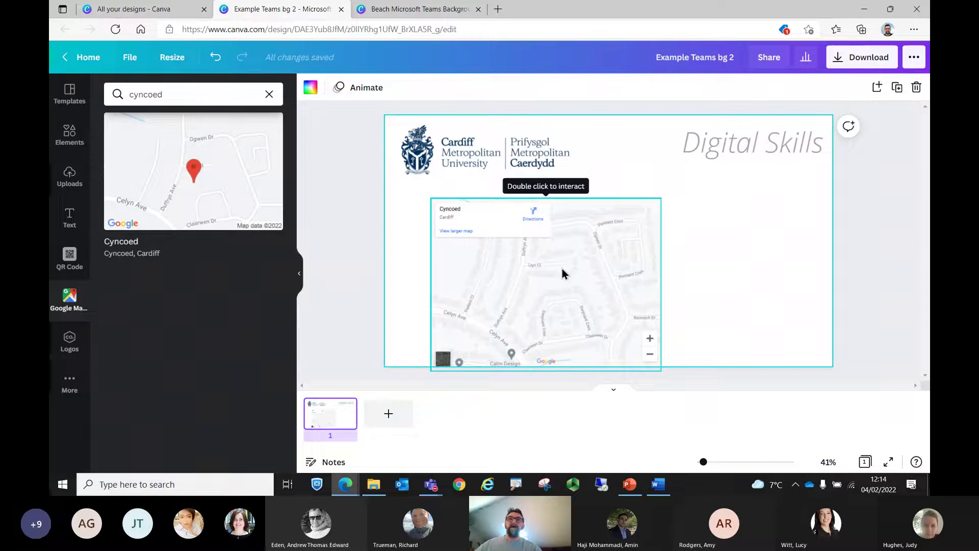
- Nudge the Cyncoed map up slightly and pan its view toward the shops
{"action": "left_click_drag", "start_coordinate": [601, 224], "coordinate": [595, 209]}
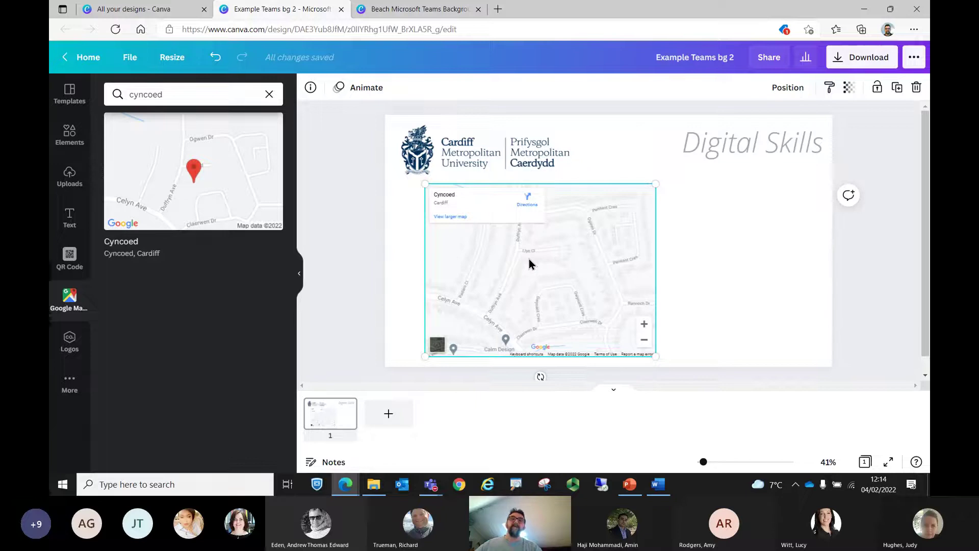
{"action": "left_click_drag", "start_coordinate": [566, 284], "coordinate": [599, 235]}
{"action": "left_click_drag", "start_coordinate": [531, 296], "coordinate": [538, 278]}
{"action": "left_click_drag", "start_coordinate": [509, 316], "coordinate": [515, 301]}
{"action": "left_click_drag", "start_coordinate": [459, 347], "coordinate": [448, 341]}
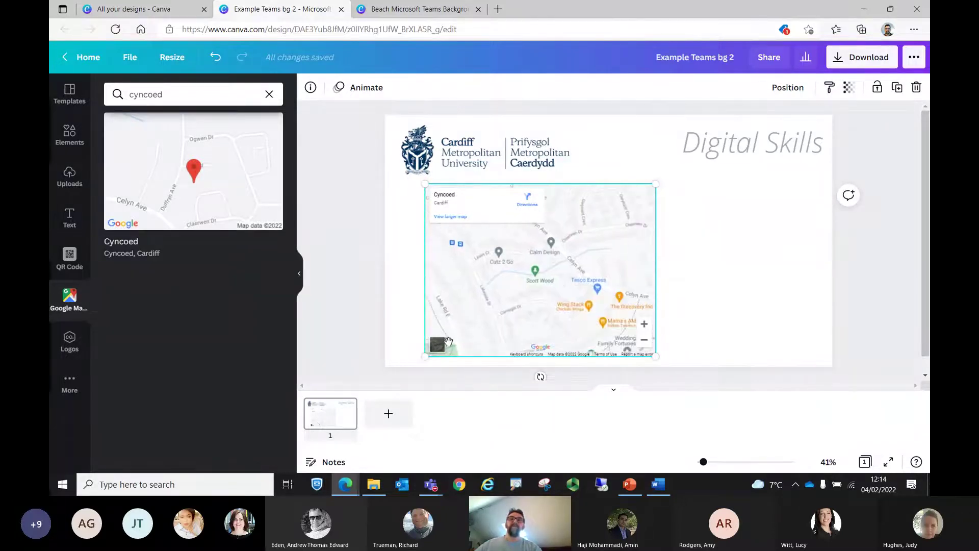
- Switch the map to satellite imagery and zoom in one level, re-centring the view
{"action": "left_click", "coordinate": [439, 345]}
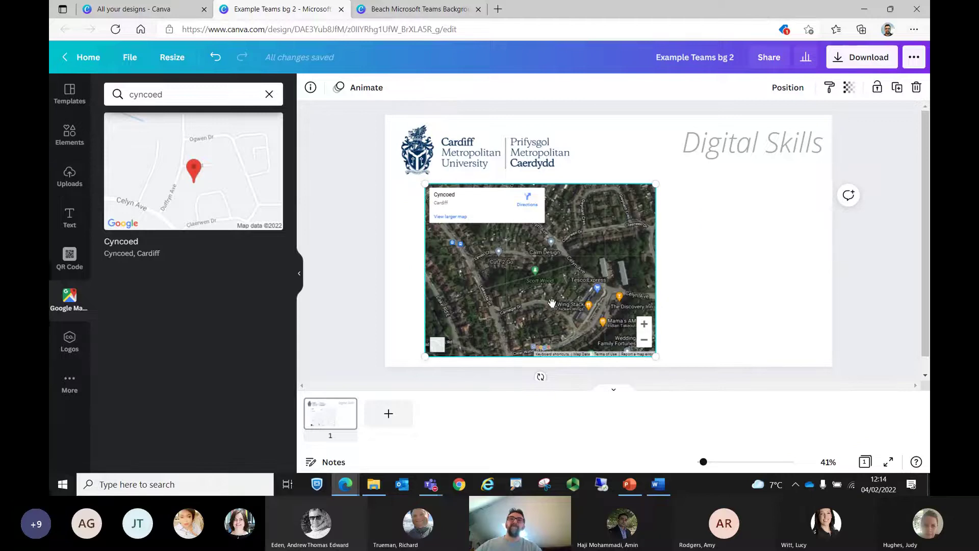
{"action": "left_click_drag", "start_coordinate": [552, 303], "coordinate": [471, 247]}
{"action": "left_click", "coordinate": [644, 324]}
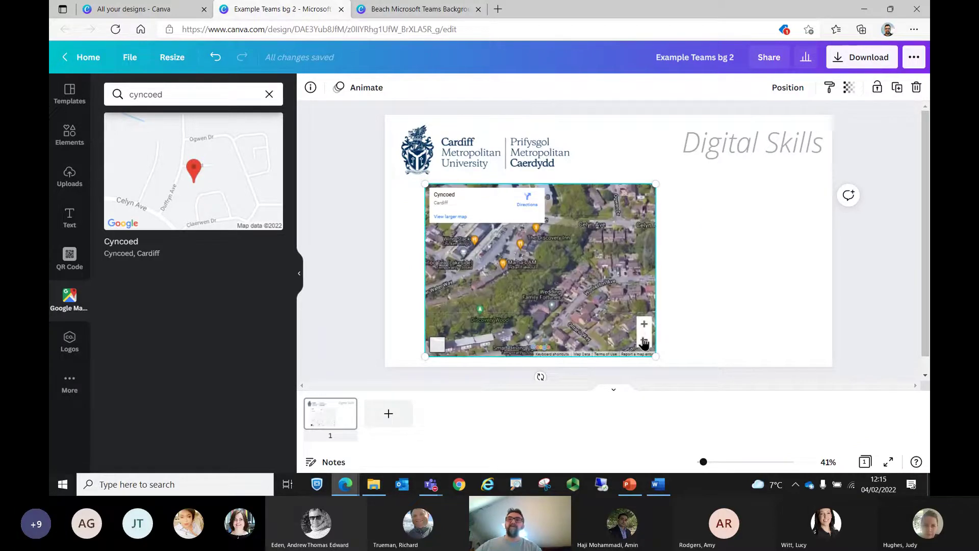
{"action": "left_click_drag", "start_coordinate": [597, 300], "coordinate": [602, 317]}
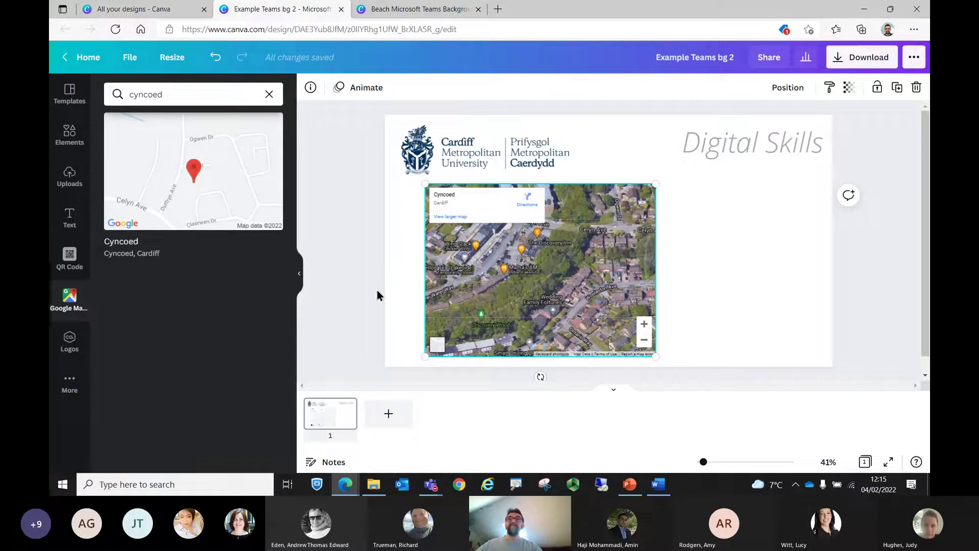
- Download the Digital Skills Teams background as a PNG with an adjusted size, then close the panel
{"action": "left_click", "coordinate": [770, 58]}
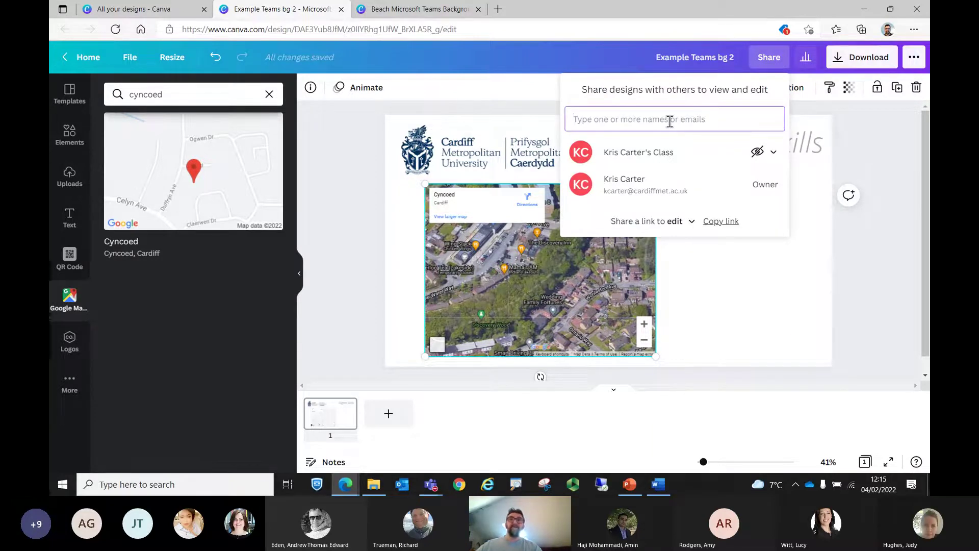
{"action": "left_click", "coordinate": [855, 59]}
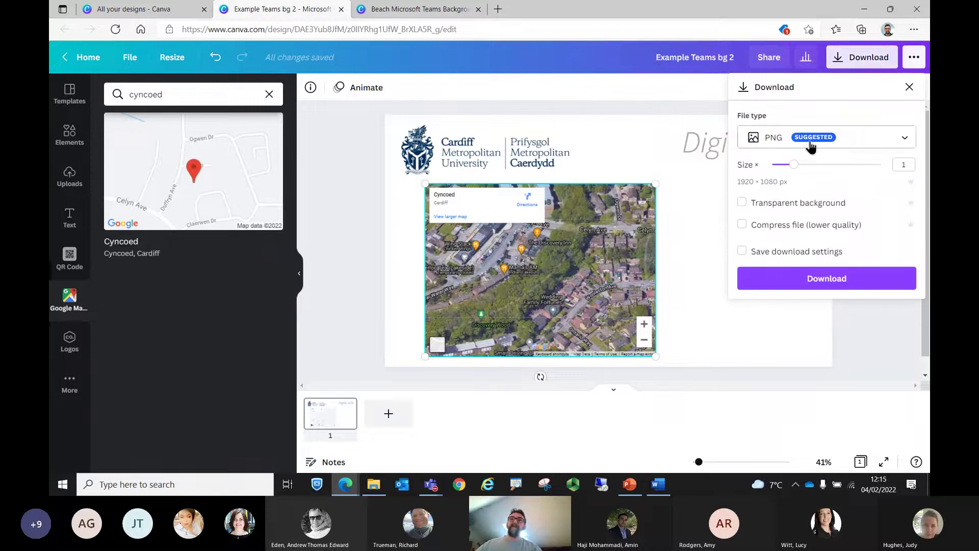
{"action": "left_click", "coordinate": [906, 143]}
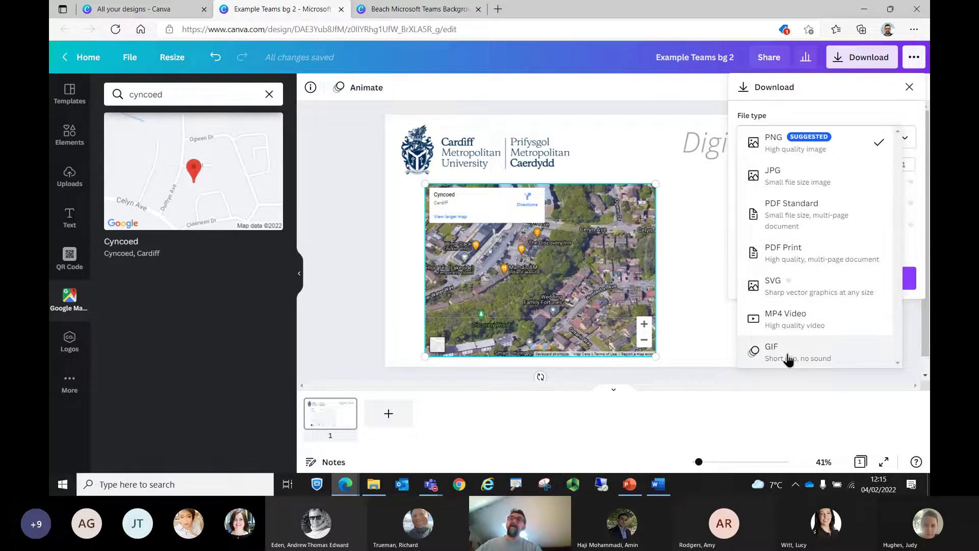
{"action": "left_click", "coordinate": [795, 142]}
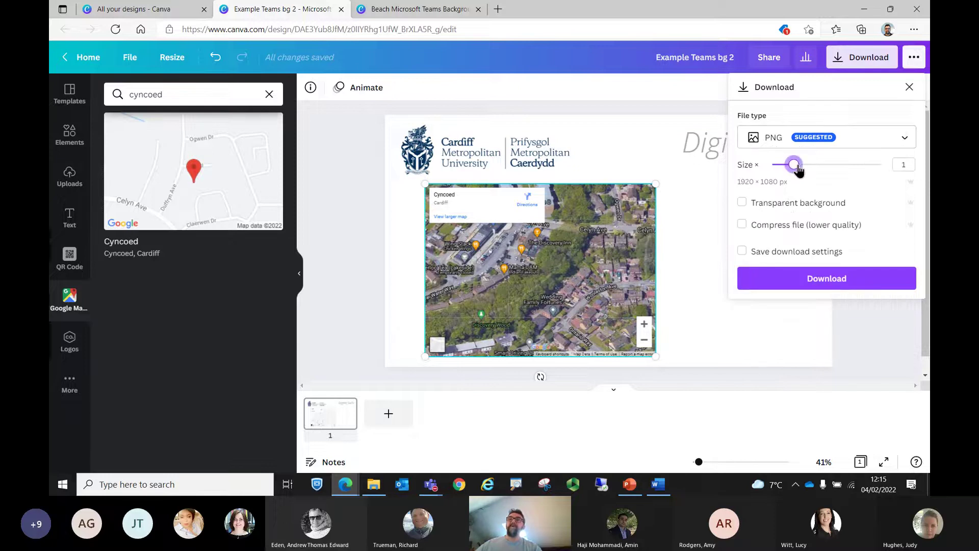
{"action": "mouse_move", "coordinate": [798, 170]}
{"action": "left_mouse_down"}
{"action": "mouse_move", "coordinate": [858, 172]}
{"action": "mouse_move", "coordinate": [771, 170]}
{"action": "mouse_move", "coordinate": [797, 170]}
{"action": "left_mouse_up"}
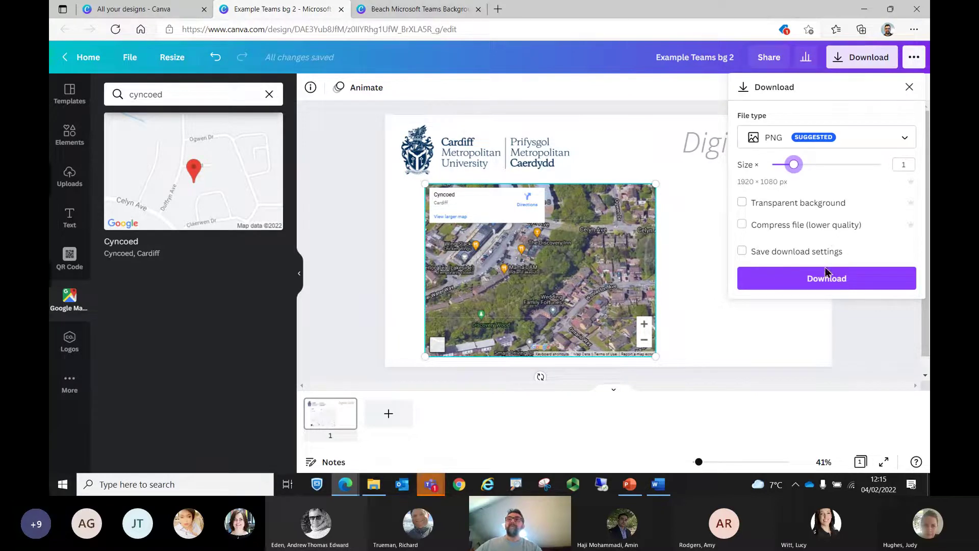
{"action": "left_click", "coordinate": [764, 276]}
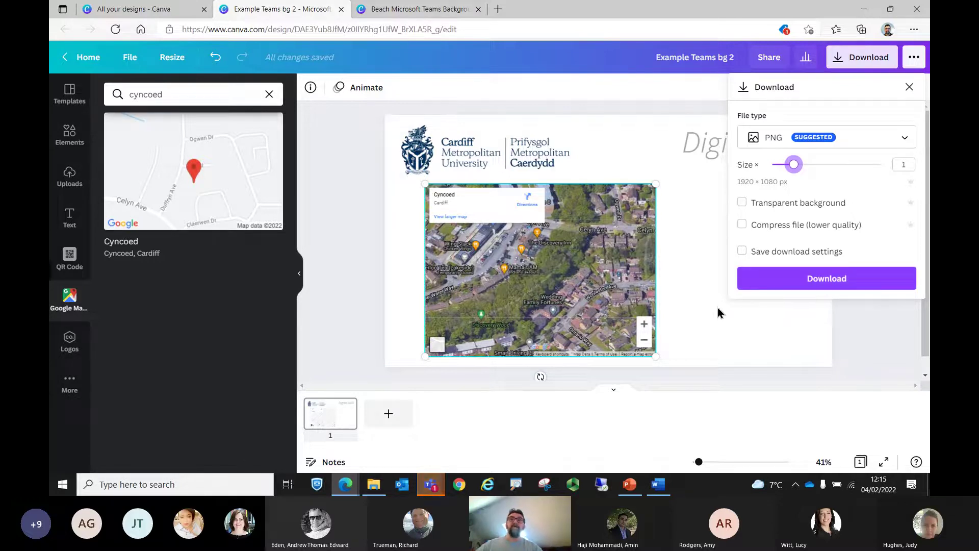
{"action": "left_click", "coordinate": [880, 338]}
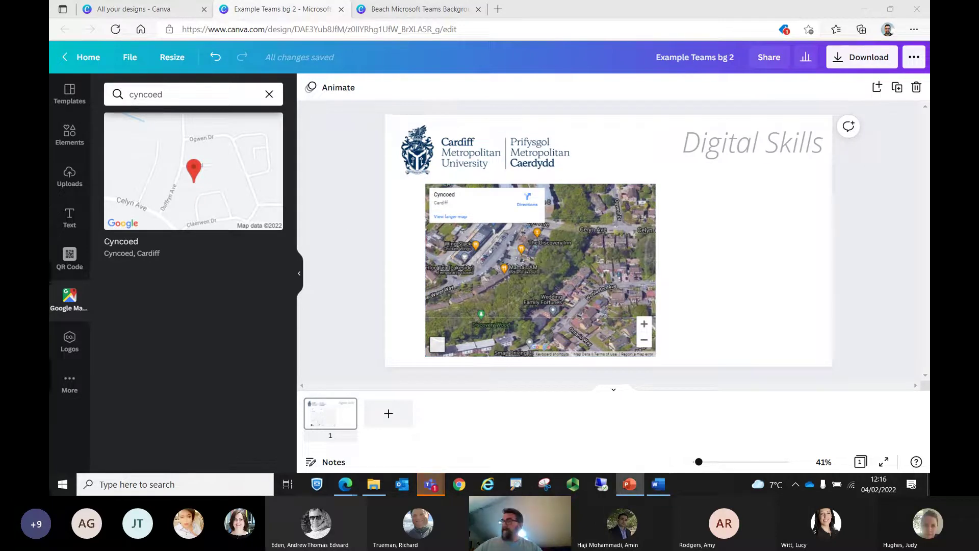
{"action": "key", "text": "alt+Tab"}
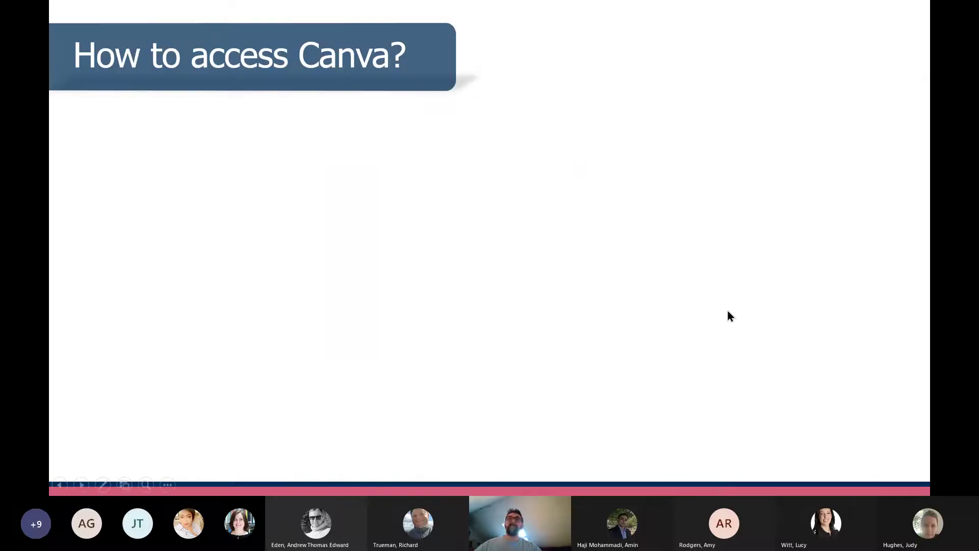
{"action": "left_click", "coordinate": [730, 311]}
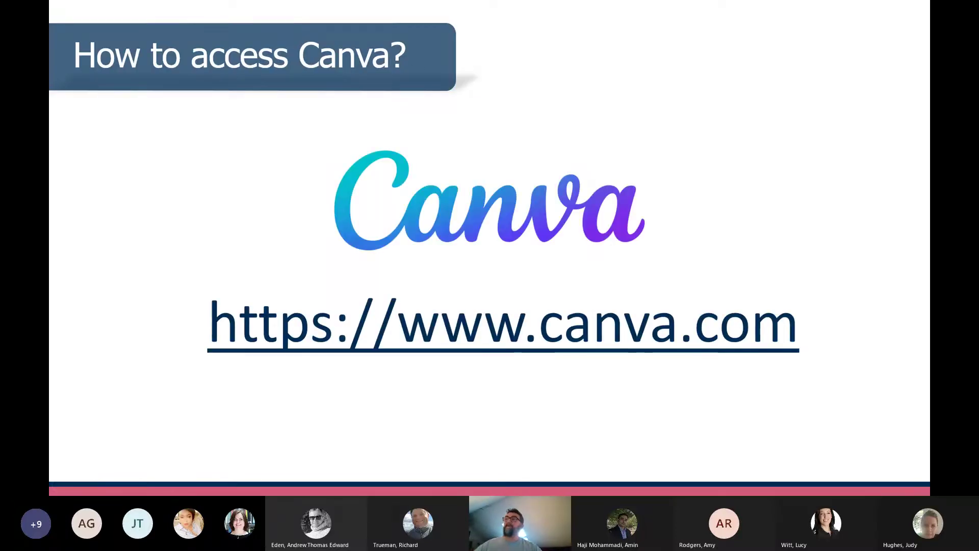